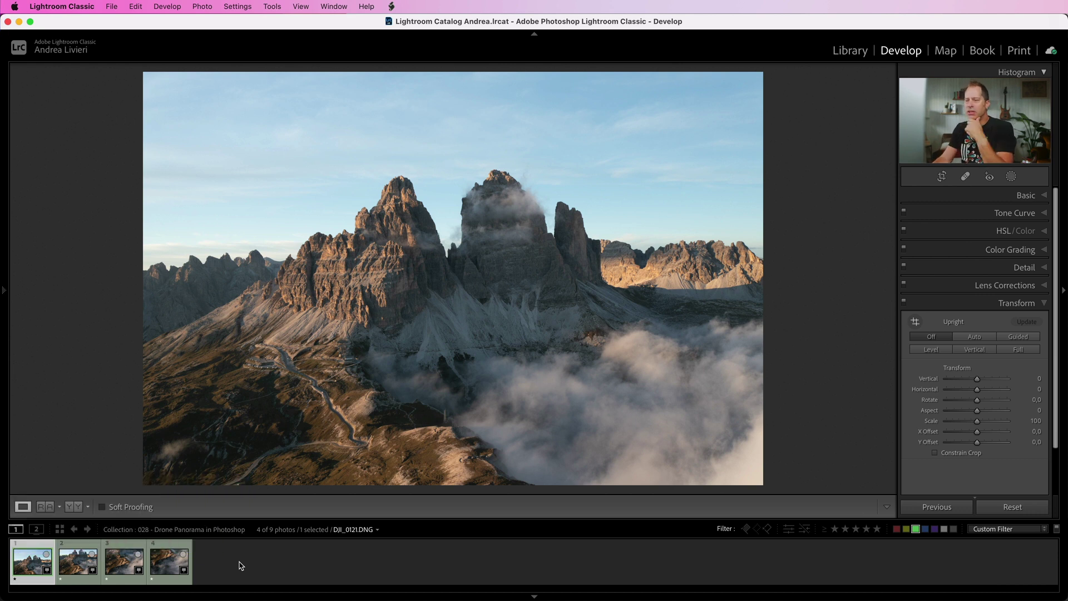
Step: Step through the four drone photos in the filmstrip and return to DJI_0126
key(Right)
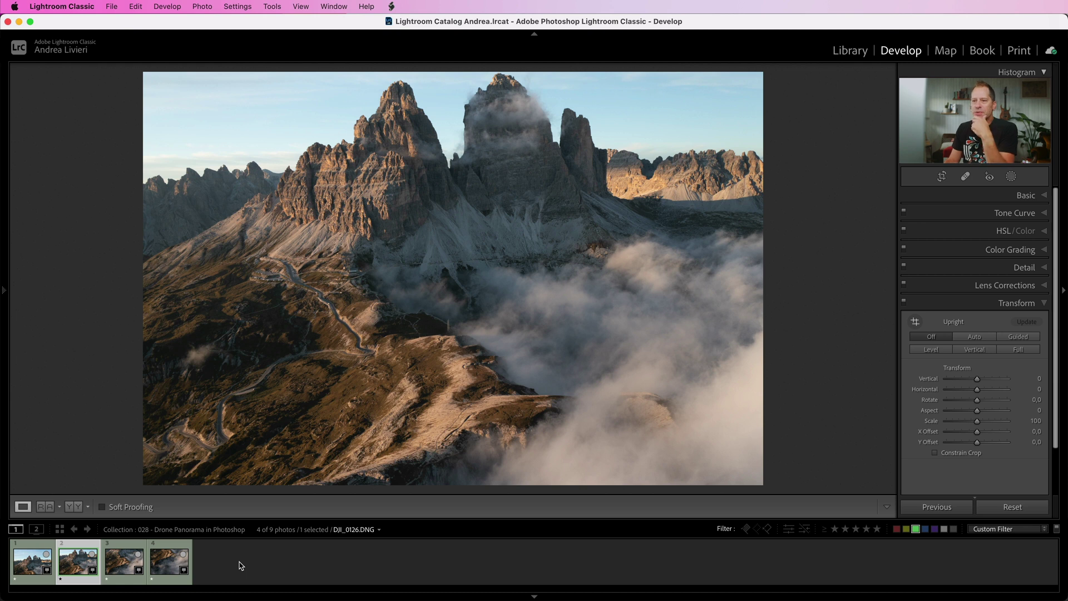
key(Right)
key(Right)
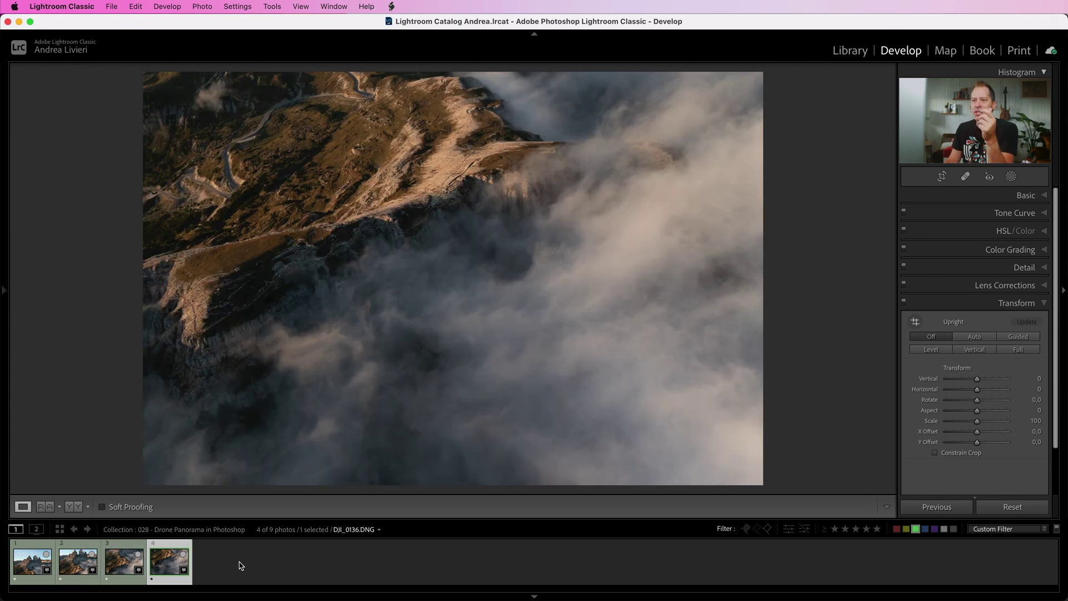
key(Left)
key(Left)
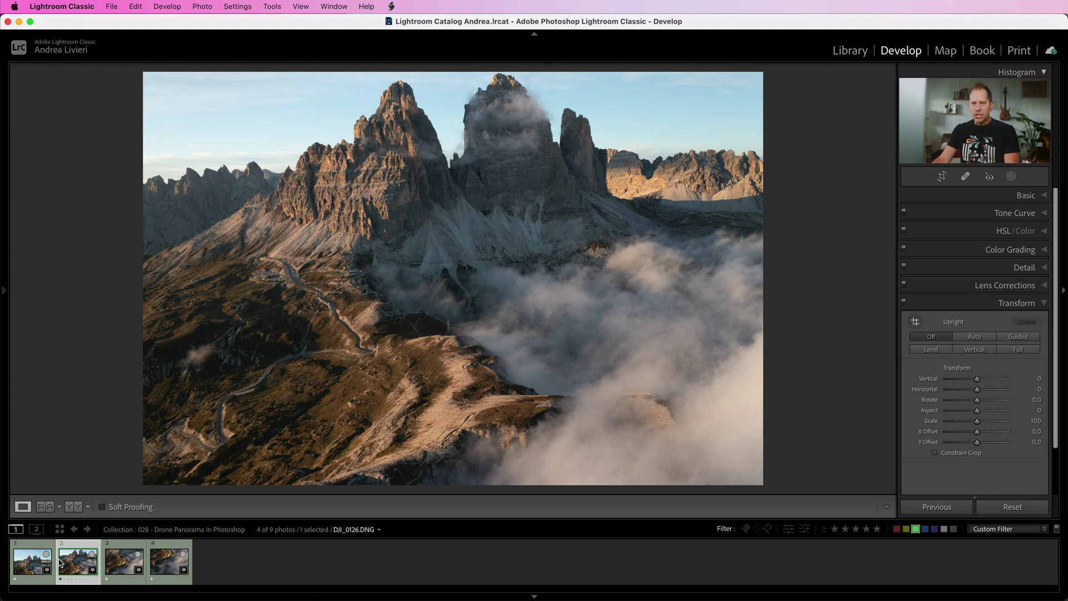
Step: Select all four drone shots and start a Photo Merge > Panorama
click(33, 563)
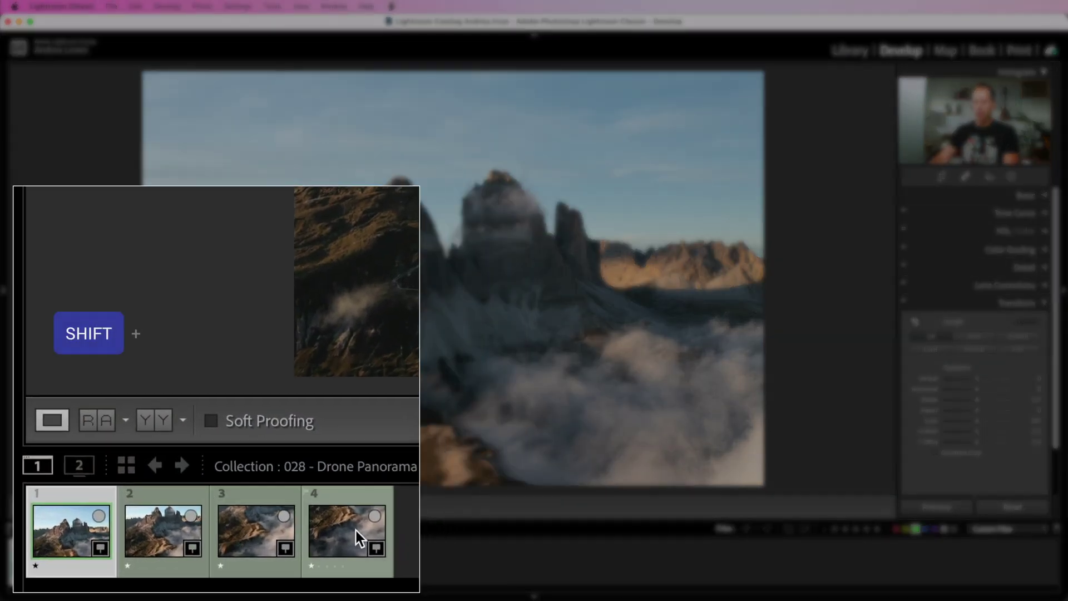
shift+click(348, 532)
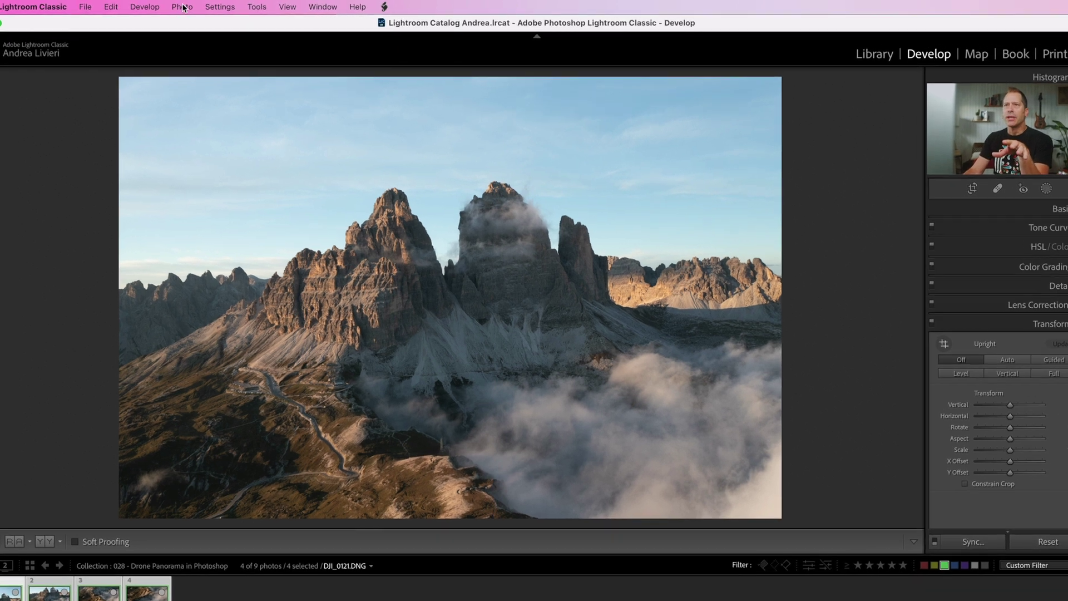
click(202, 6)
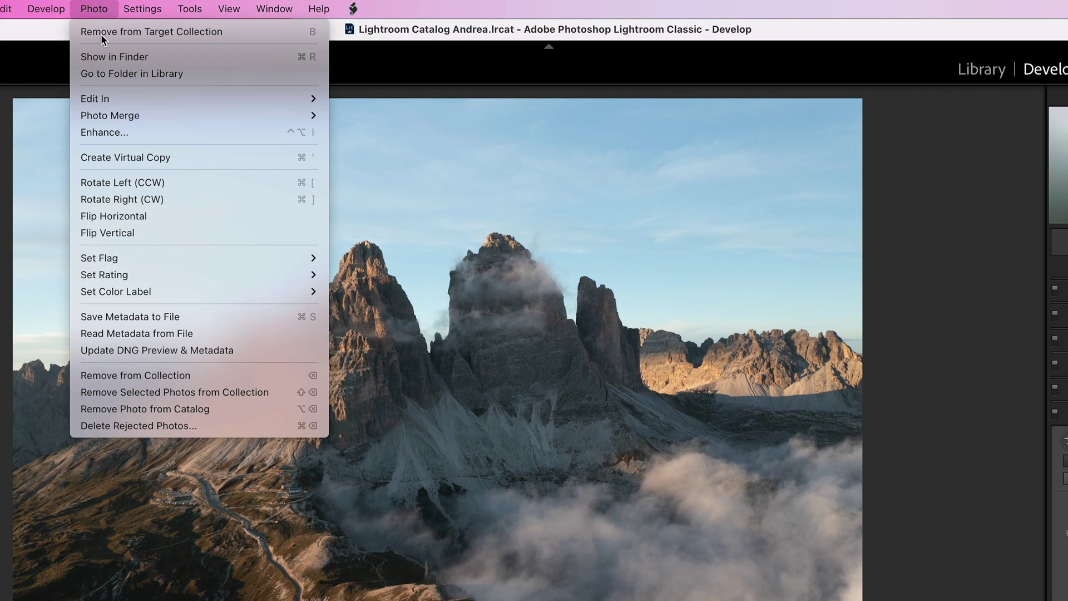
mouse_move(134, 114)
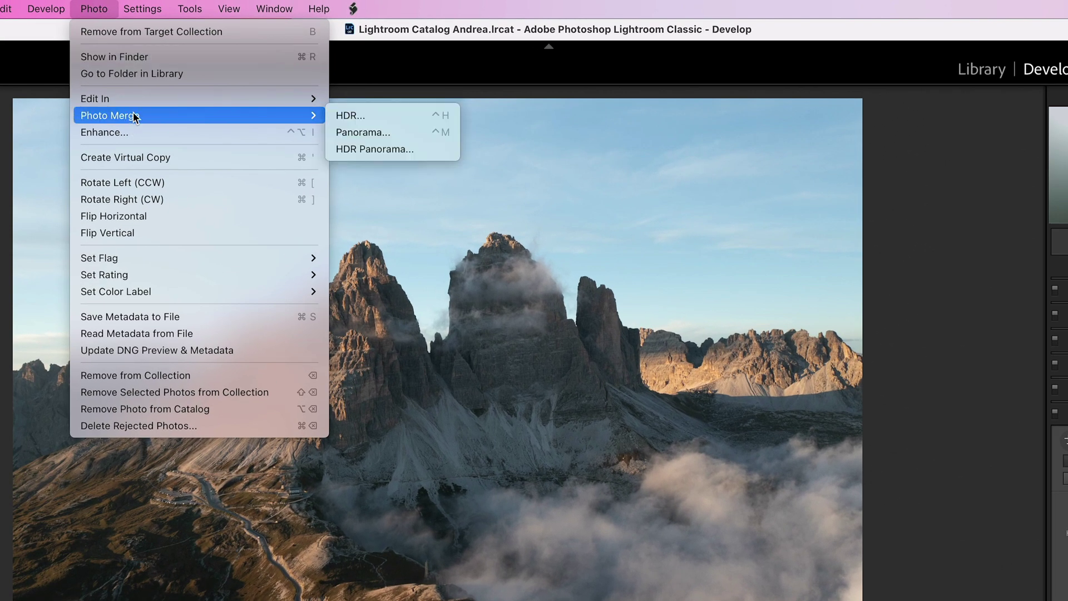
click(403, 132)
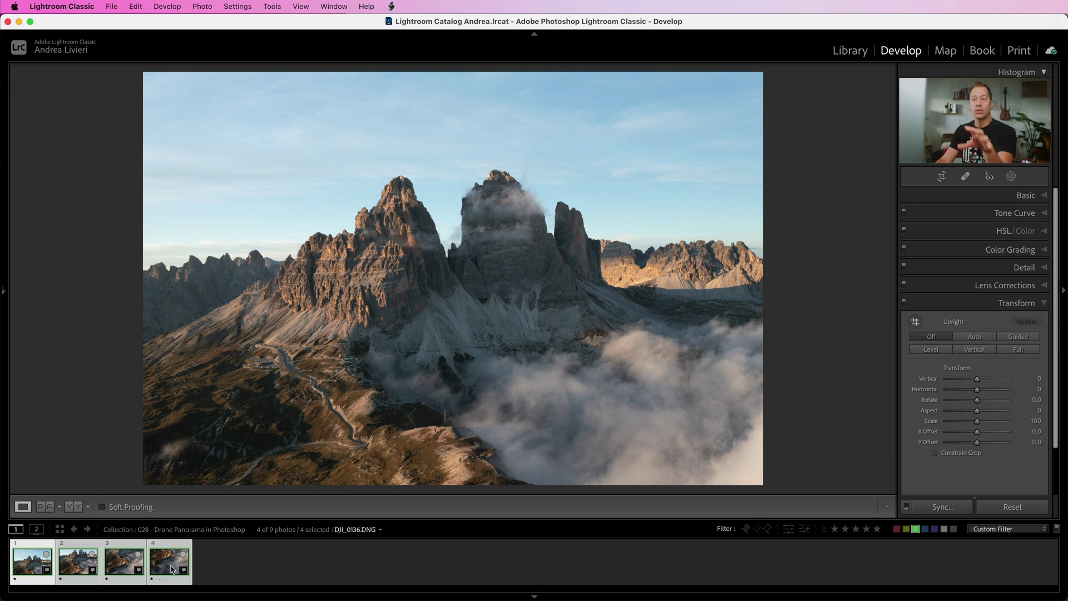
key(ctrl+m)
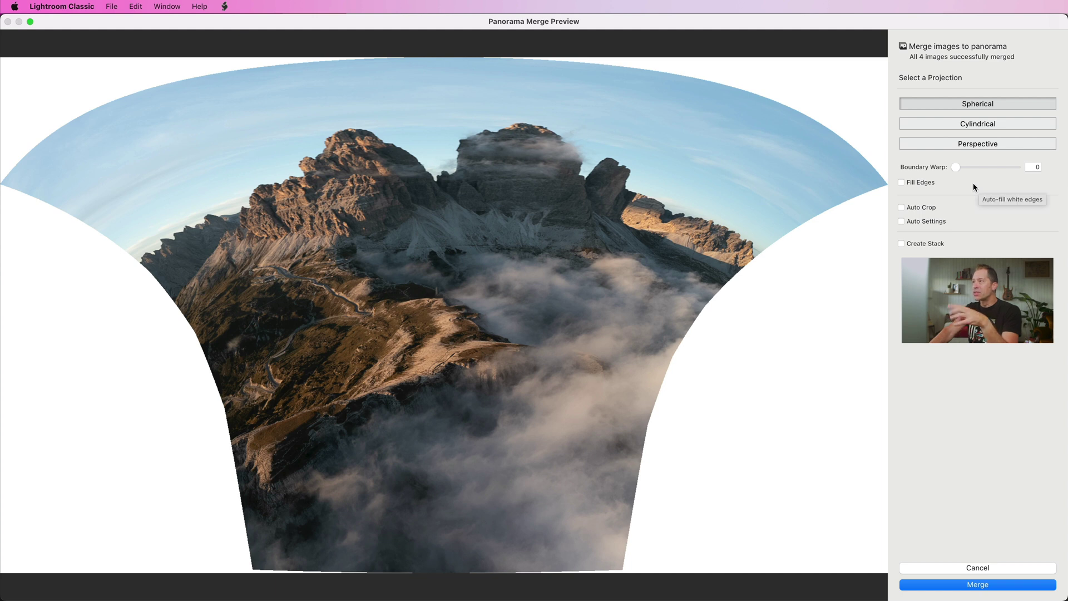
Step: Try Boundary Warp up to full strength, then reset it to 0
drag(953, 166, 1009, 169)
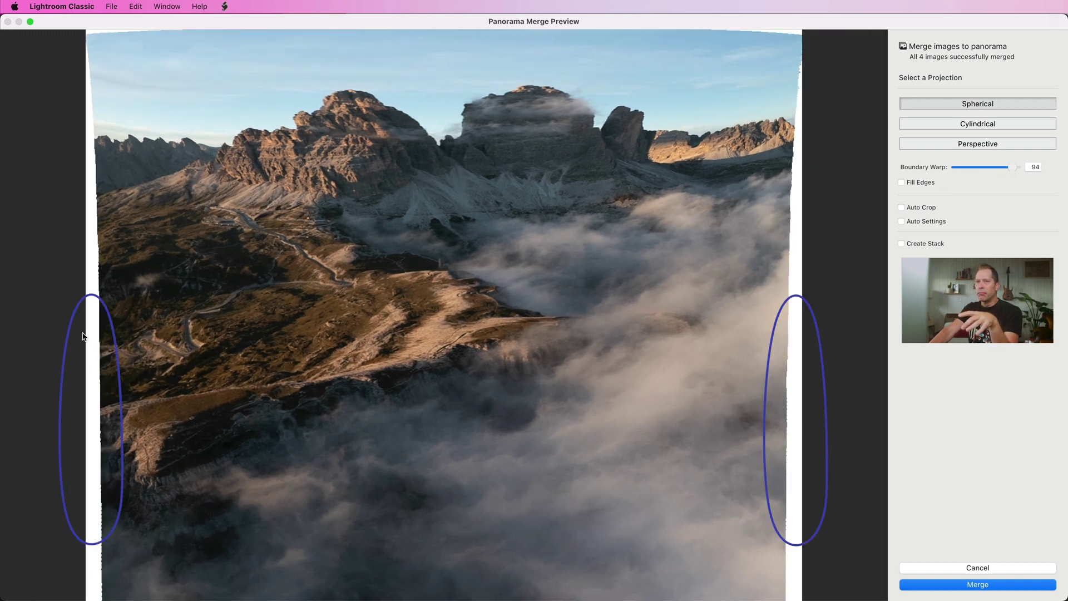
drag(1013, 168, 1022, 168)
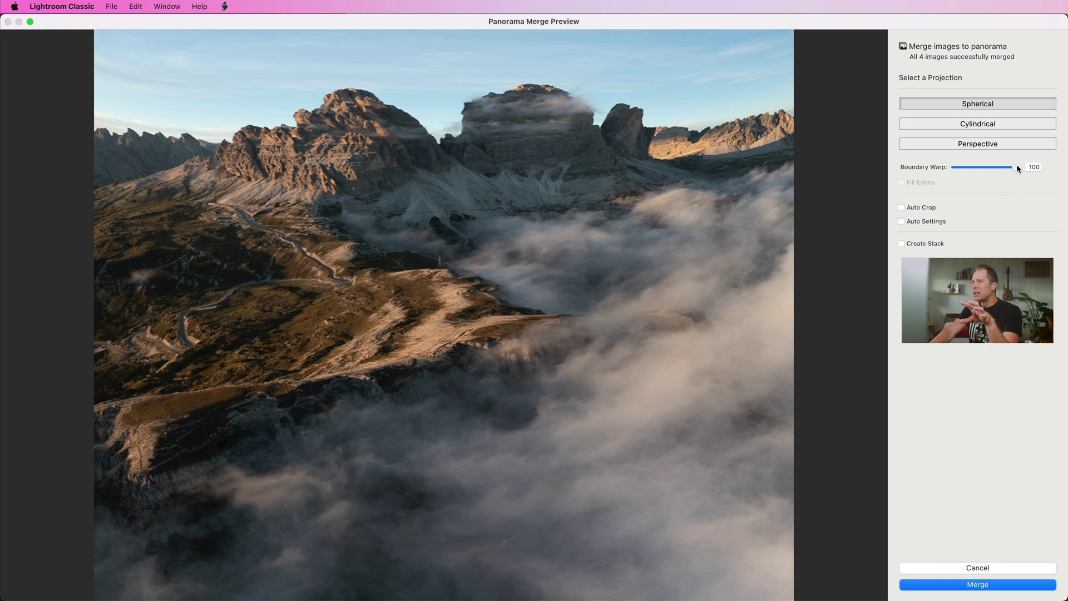
drag(1016, 166, 917, 171)
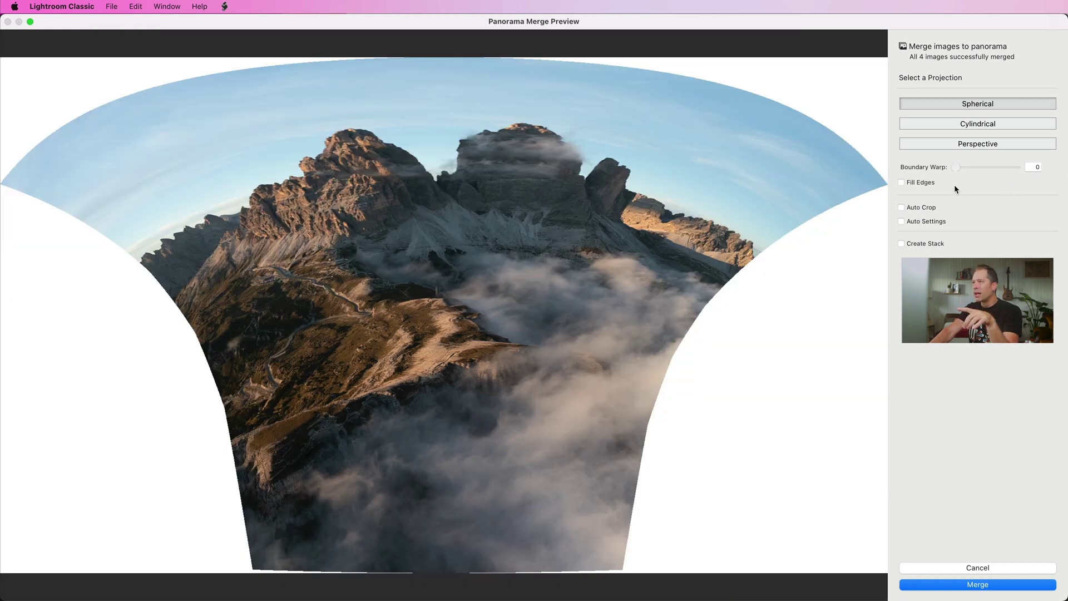
Step: Toggle Fill Edges on and off, then try Cylindrical and Perspective projections
click(902, 183)
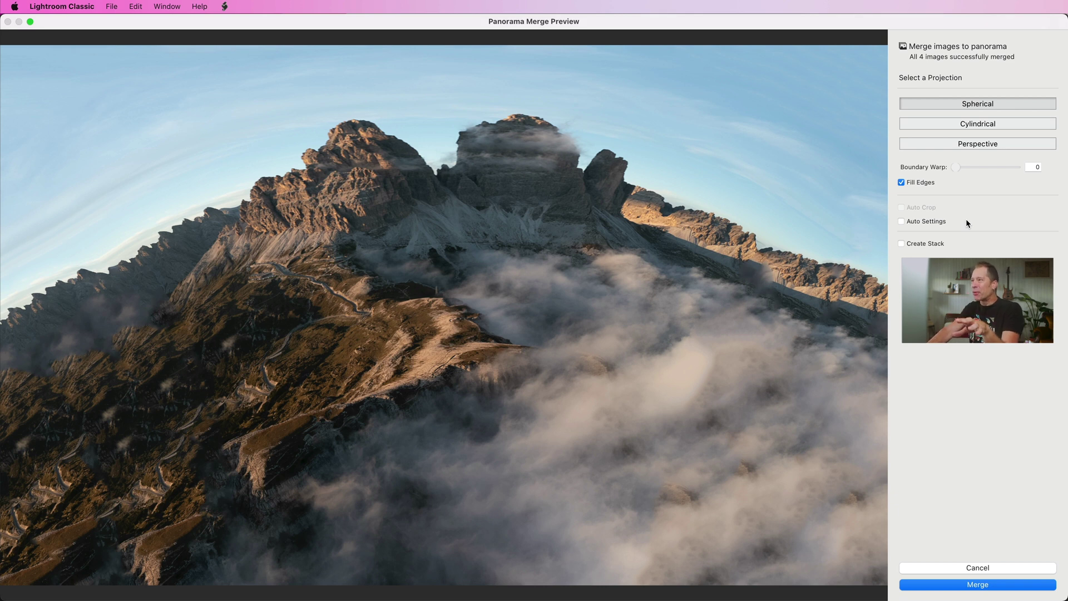
click(901, 183)
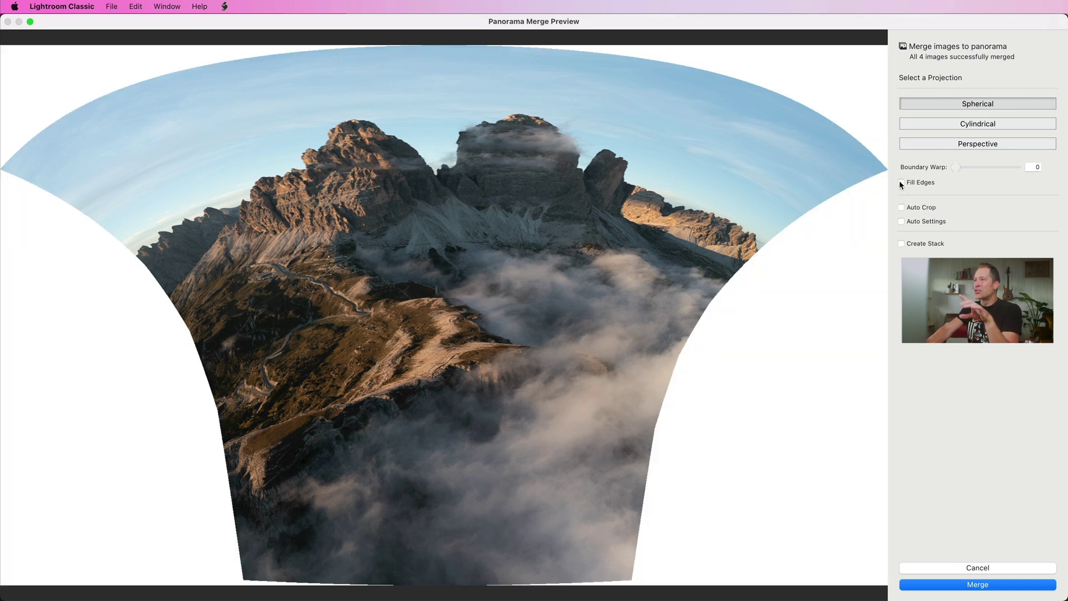
click(972, 124)
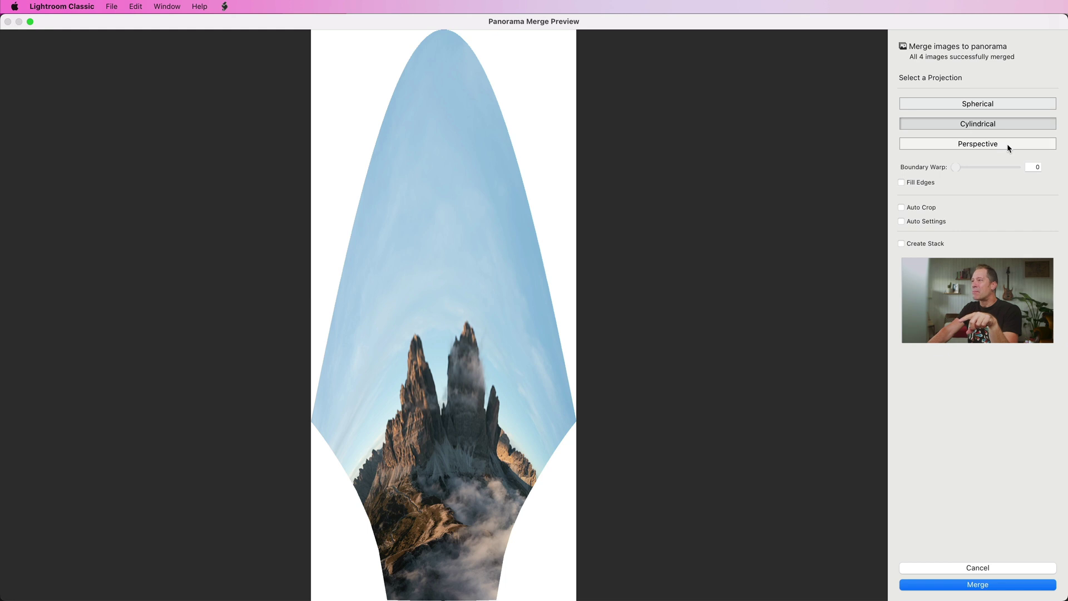
click(1009, 147)
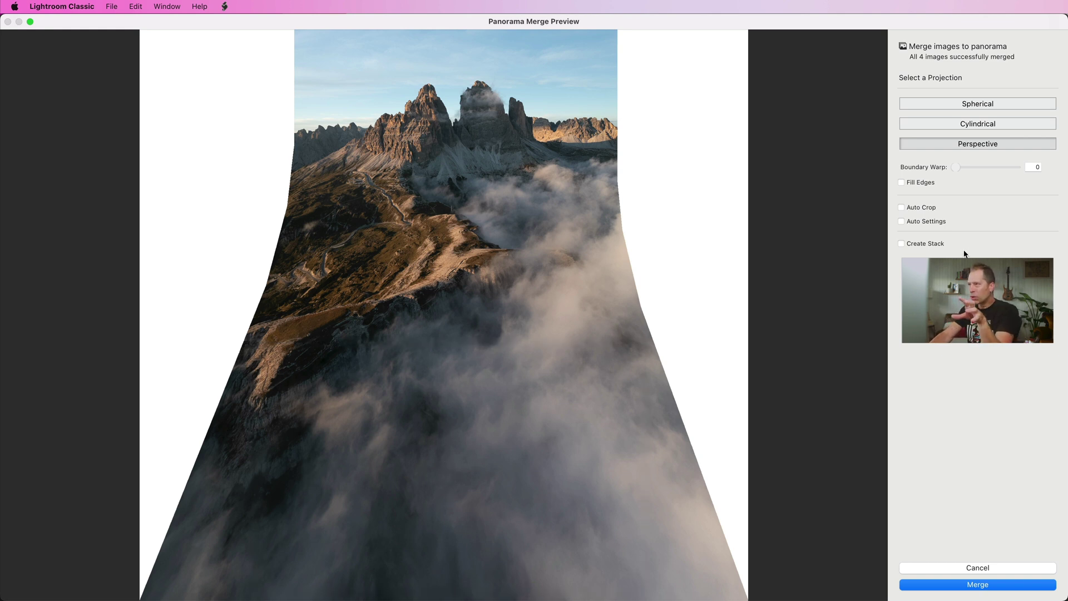
Step: Set Boundary Warp to 100 and merge the Perspective panorama
drag(955, 167, 1036, 169)
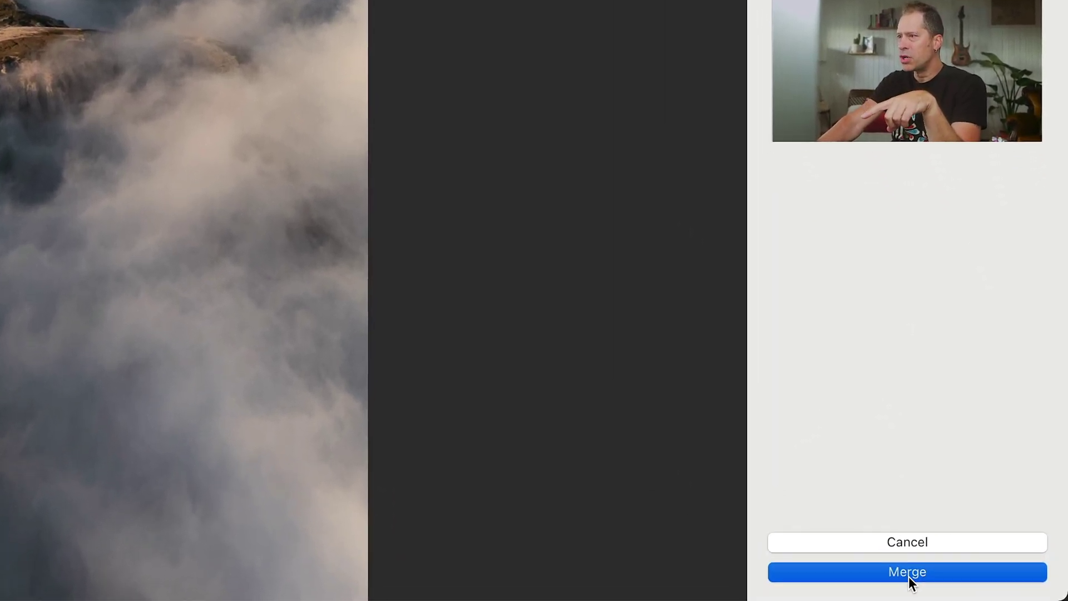
click(910, 576)
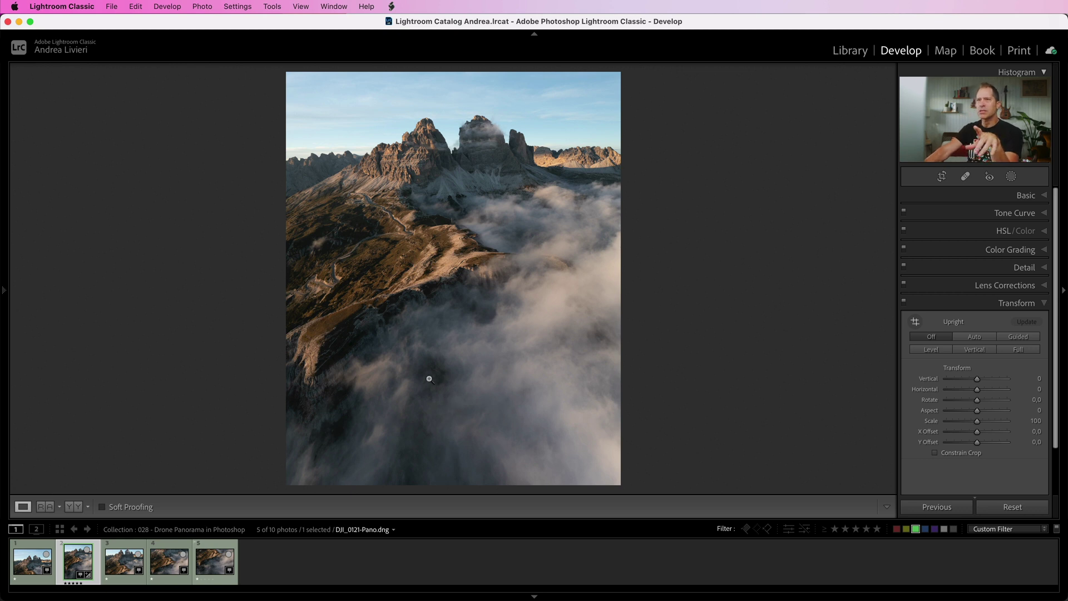
Step: Let DJI_0121-Pano.dng finish merging into the collection, then open the Photo menu
click(203, 7)
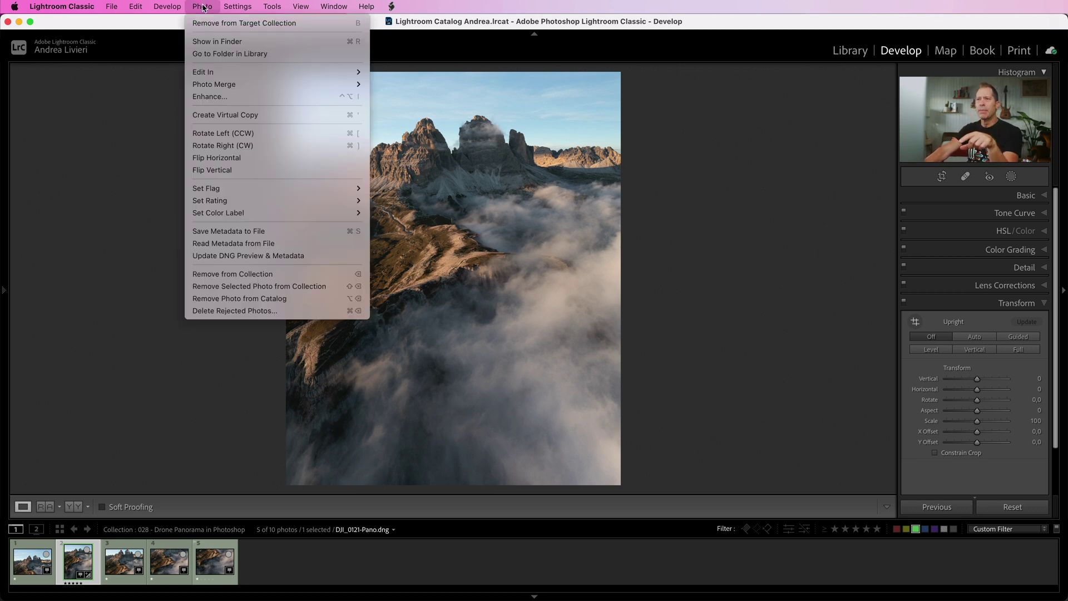
Step: Open DJI_0121-Pano in Photoshop as a Smart Object via Edit In
mouse_move(238, 74)
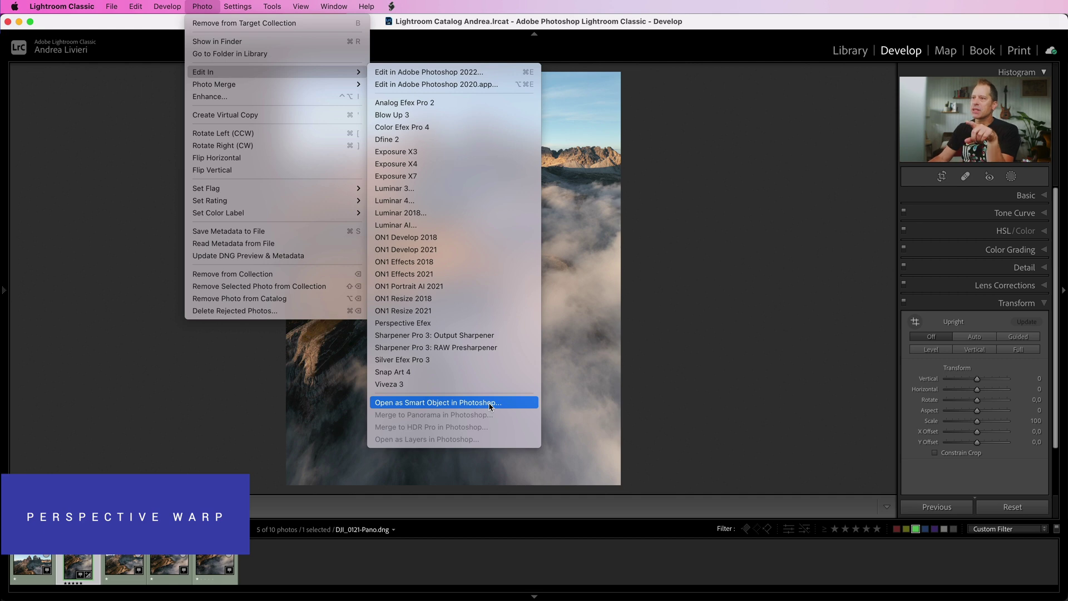
click(489, 403)
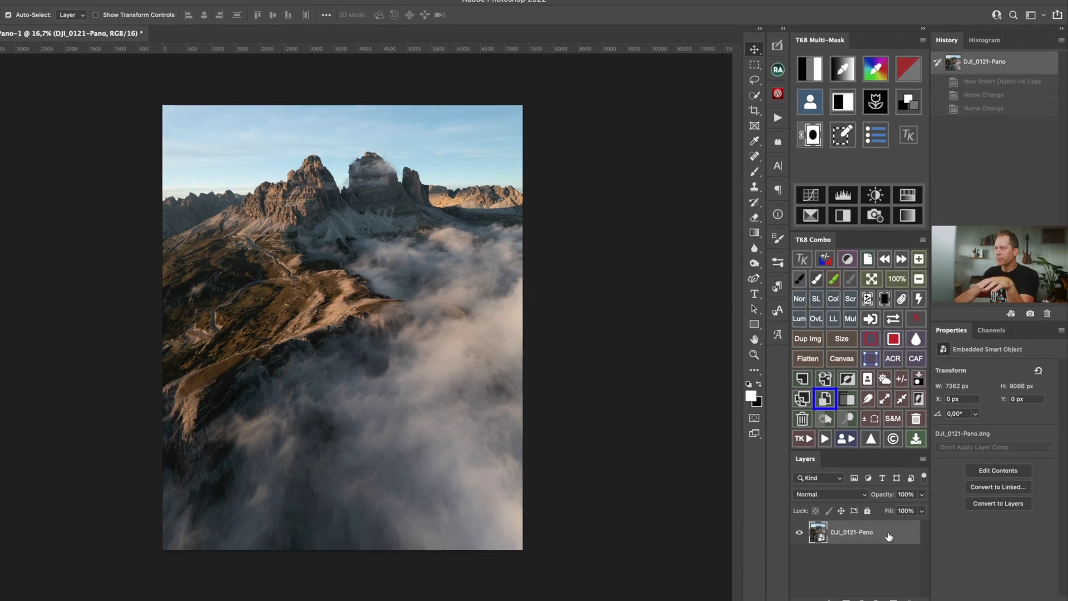
Step: Make a New Smart Object via Copy and name the layers 'base' and 'warp'
right_click(897, 531)
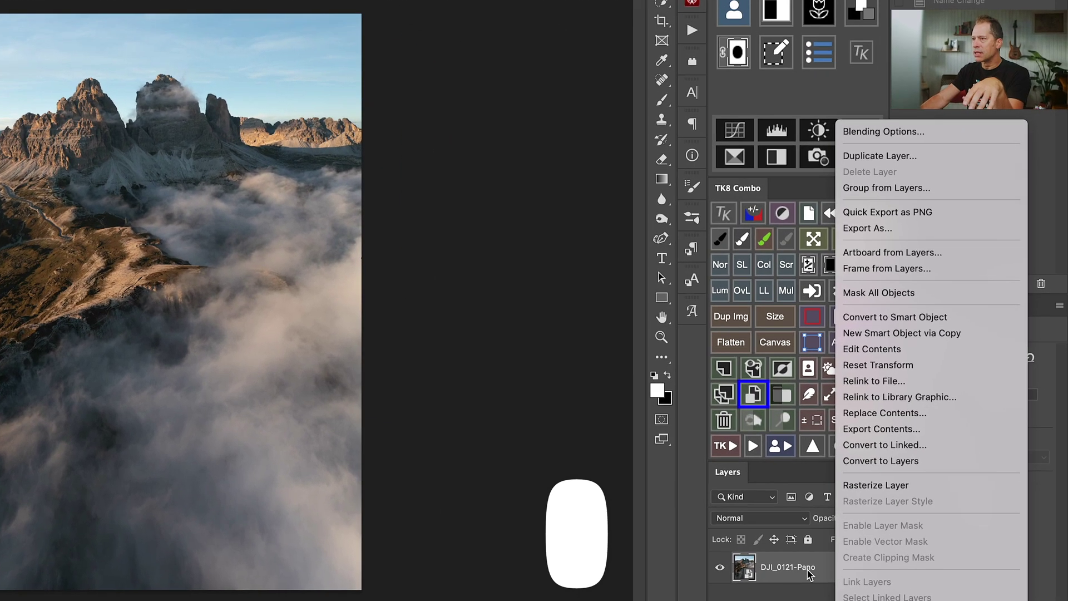
right_click(809, 573)
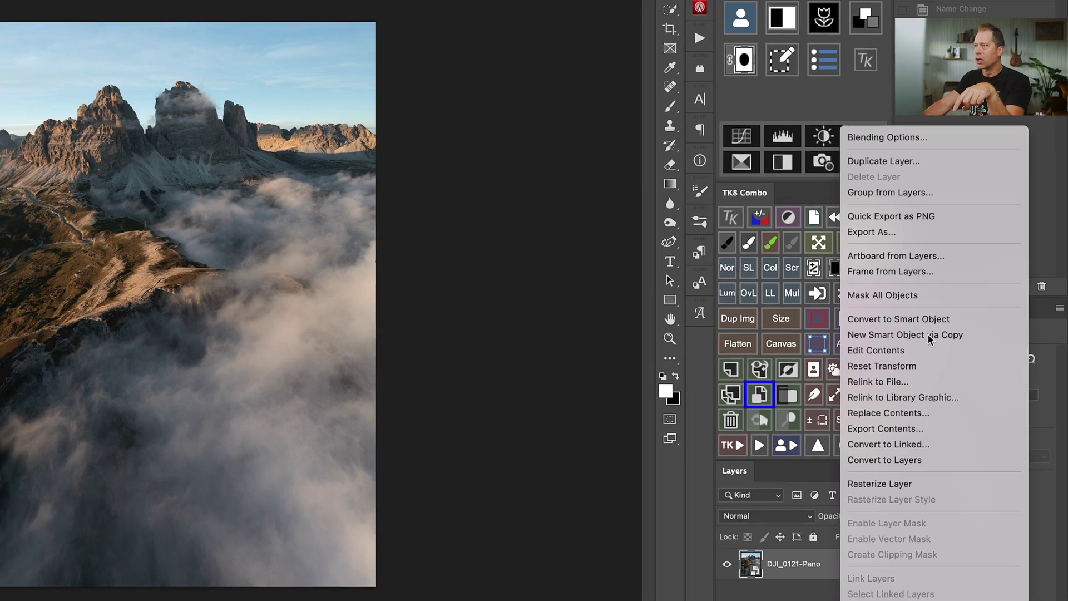
click(926, 334)
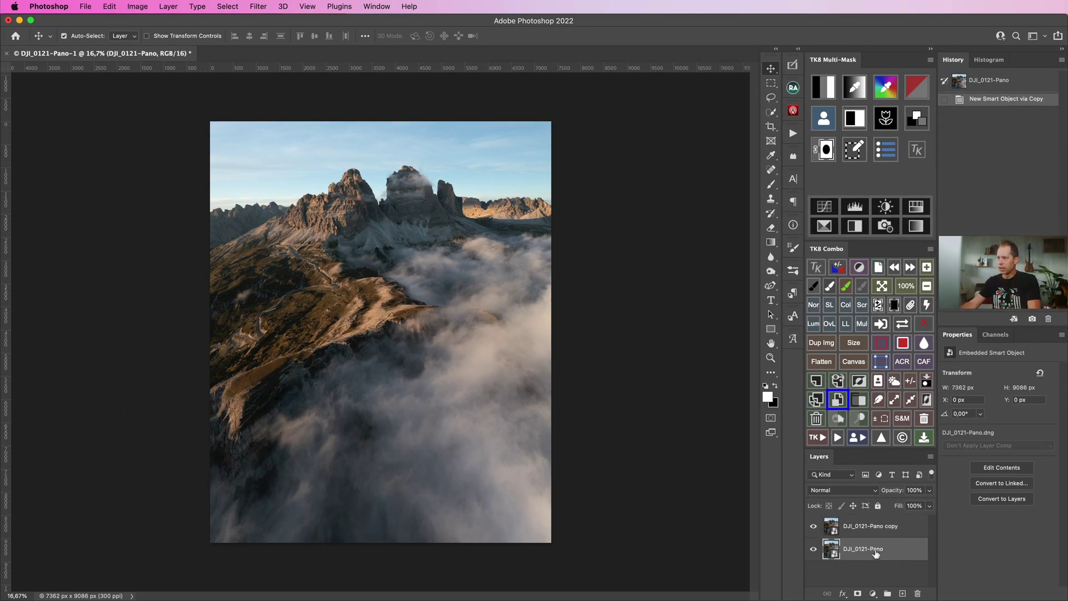
text(base)
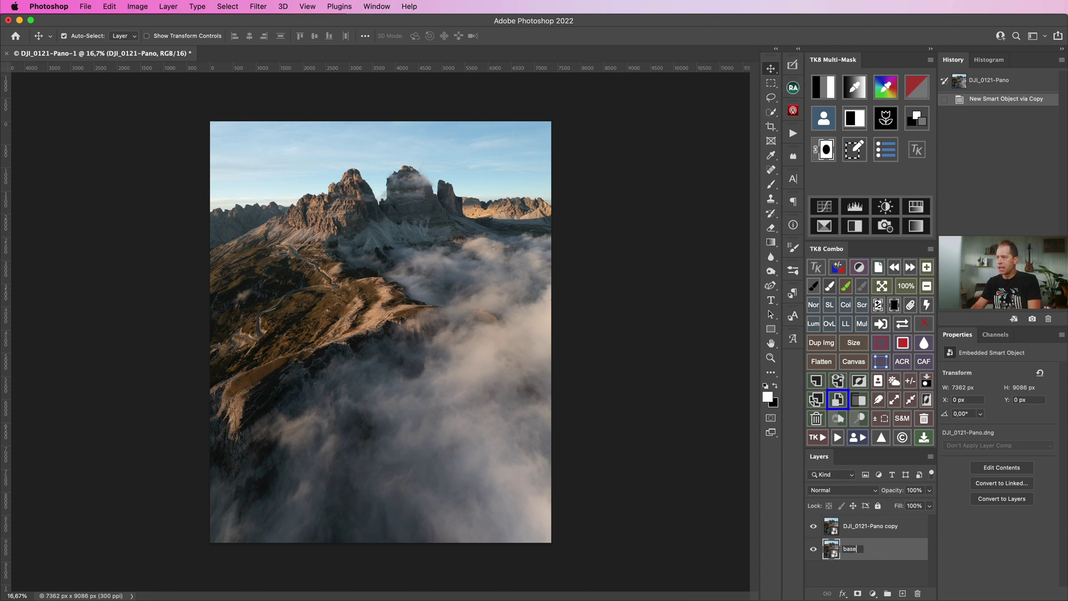
double_click(878, 525)
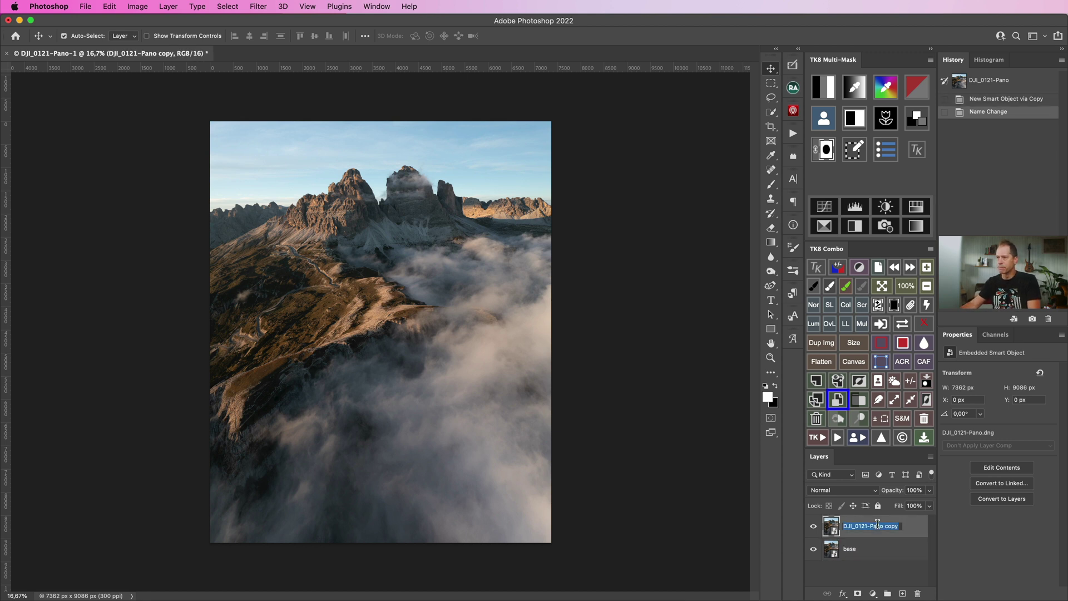
text(warp)
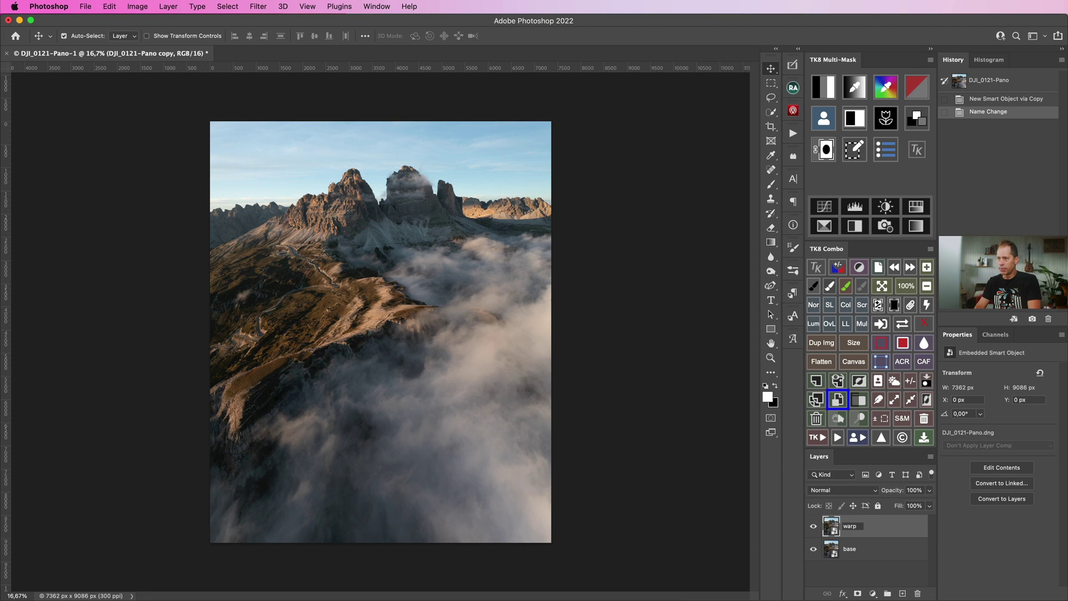
key(Return)
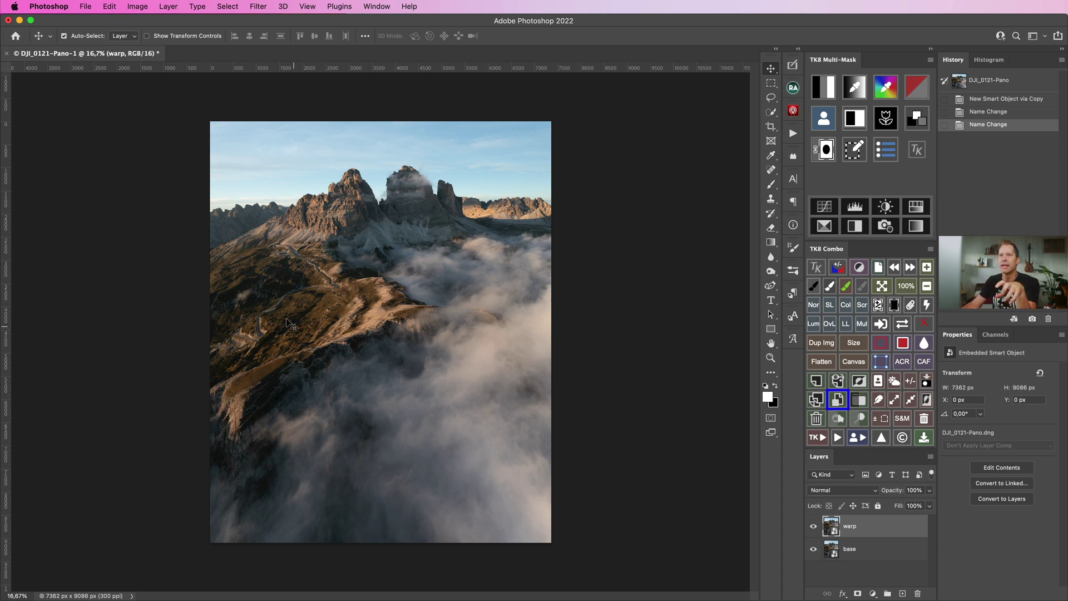
Step: Start Edit > Perspective Warp on the warp layer
click(103, 7)
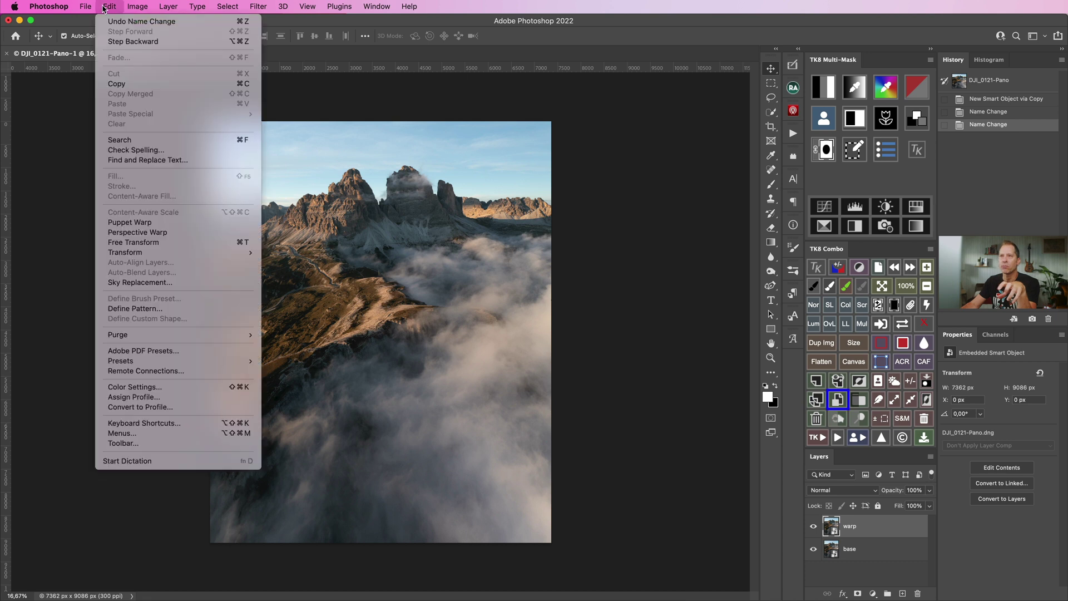
click(182, 233)
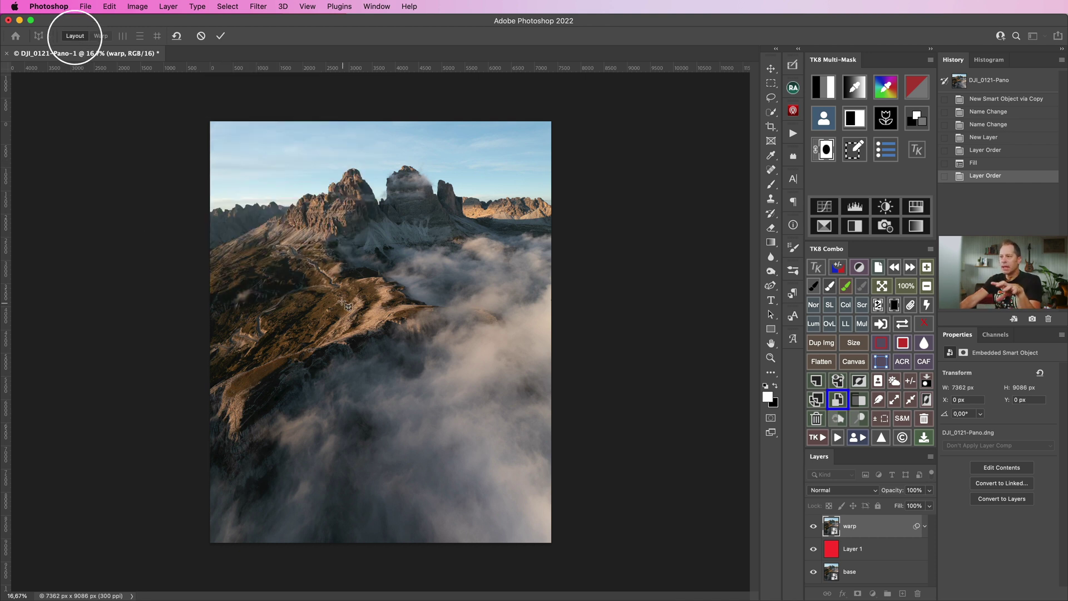
Step: Draw a Perspective Warp quad over the mountain peaks and nudge it into place
drag(276, 158, 489, 325)
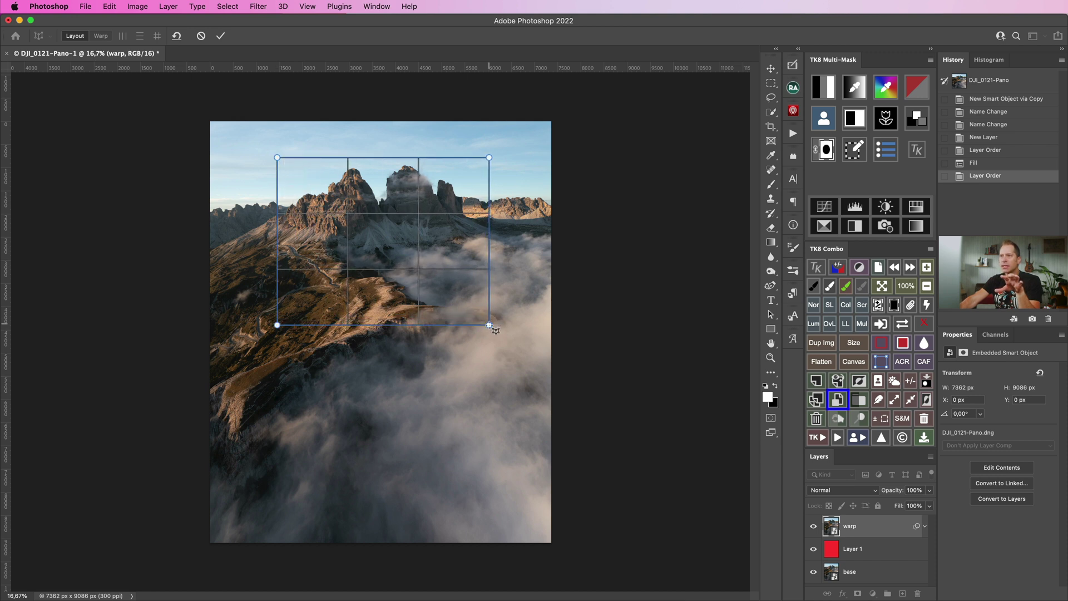
drag(420, 268, 407, 253)
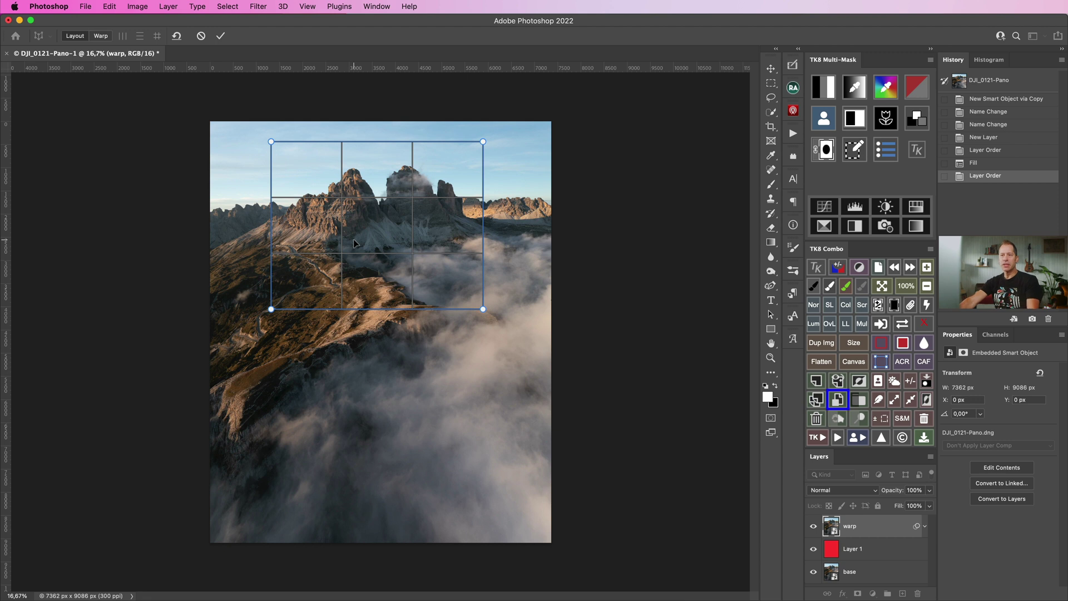
drag(399, 252, 401, 250)
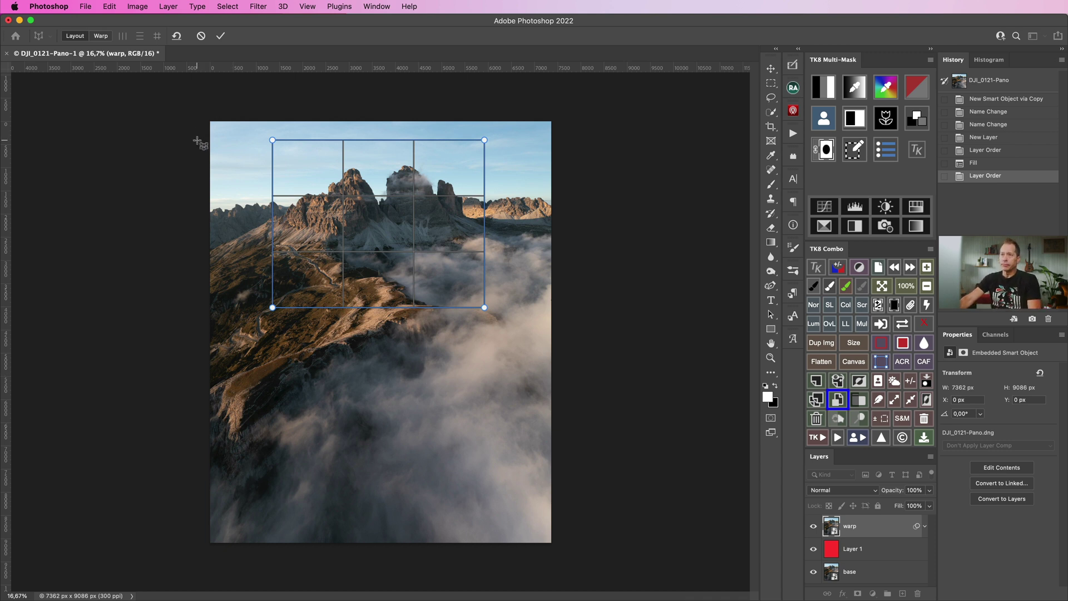
Step: Add quads left and right of the first, joining their shared edges
drag(194, 141, 263, 308)
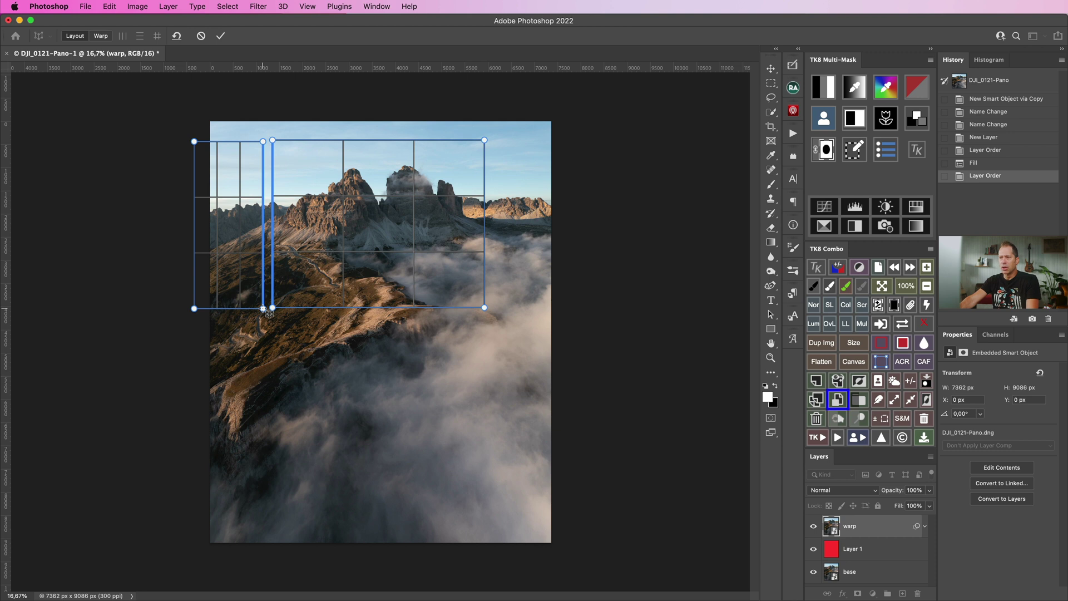
drag(263, 308, 272, 308)
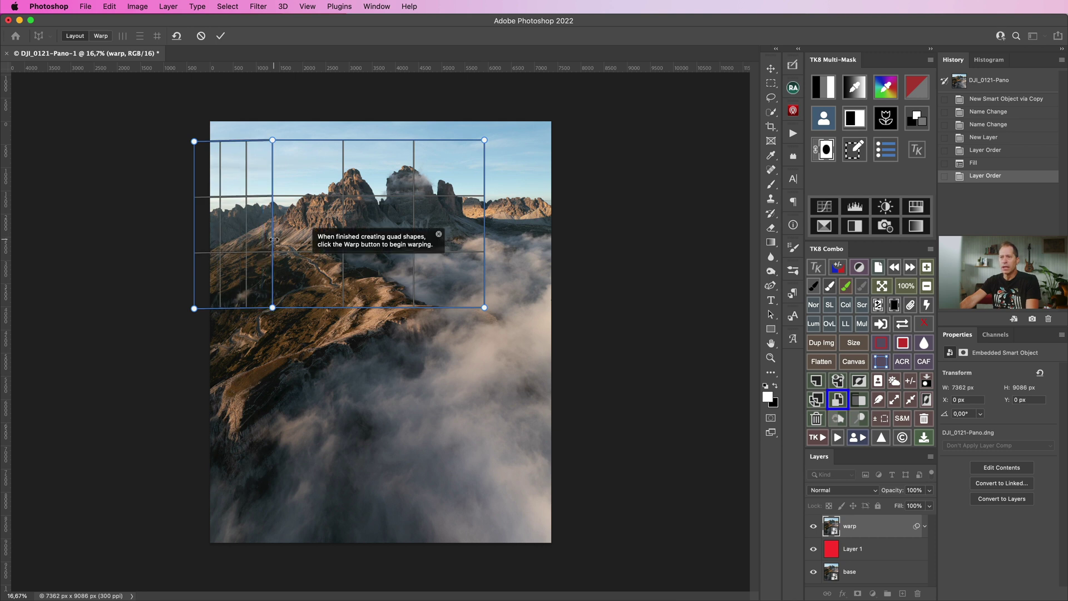
drag(273, 240, 279, 239)
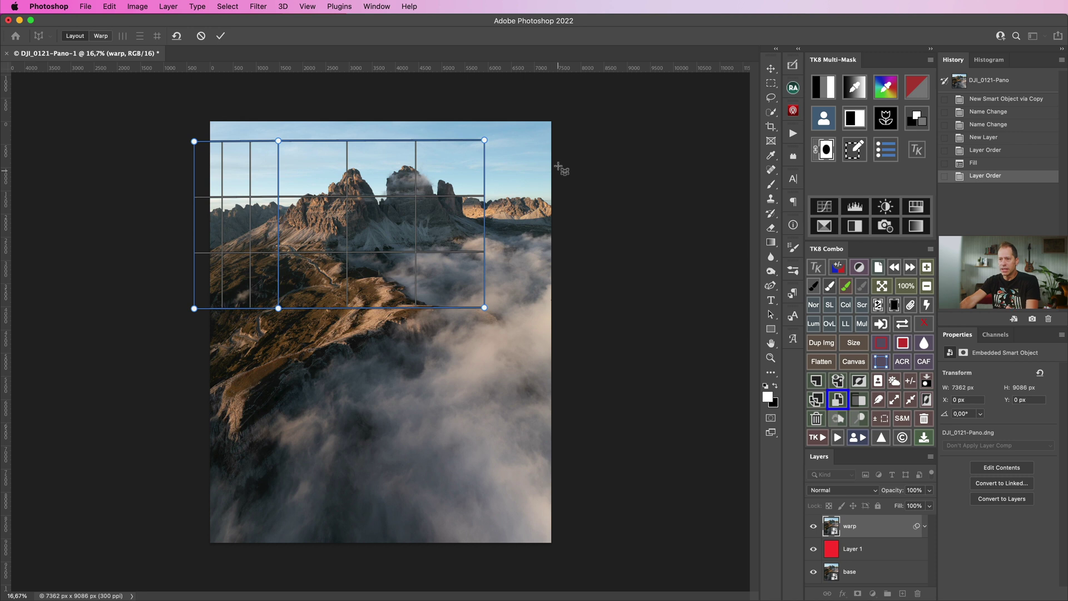
mouse_move(498, 141)
mouse_down()
mouse_move(509, 199)
mouse_move(568, 307)
mouse_up()
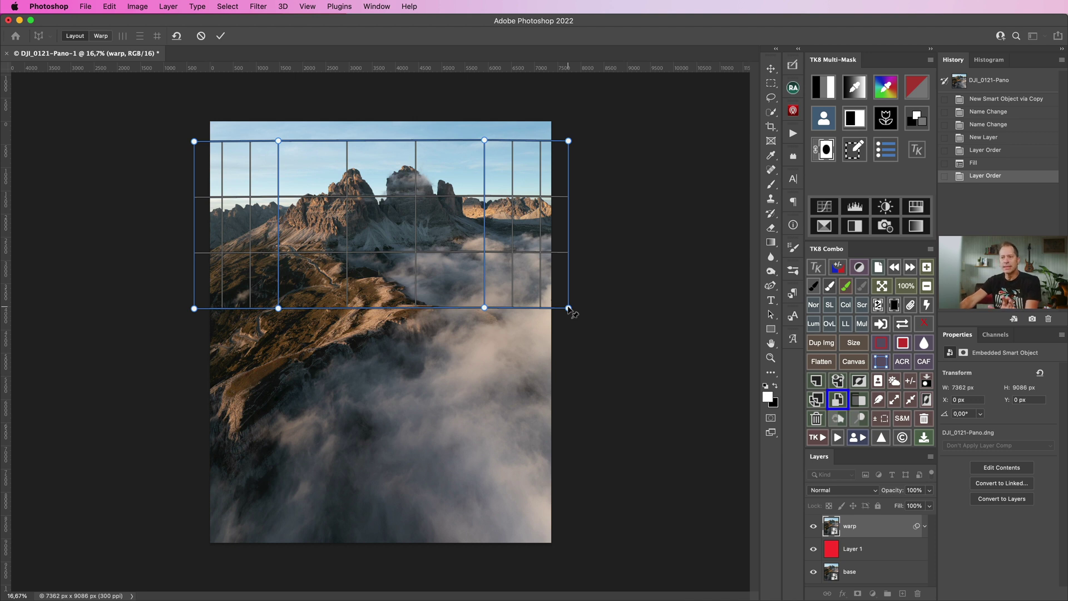
Step: Add lower quads snapped to the upper grid, stretched to the right and bottom image edges
drag(192, 323, 281, 433)
drag(280, 324, 278, 308)
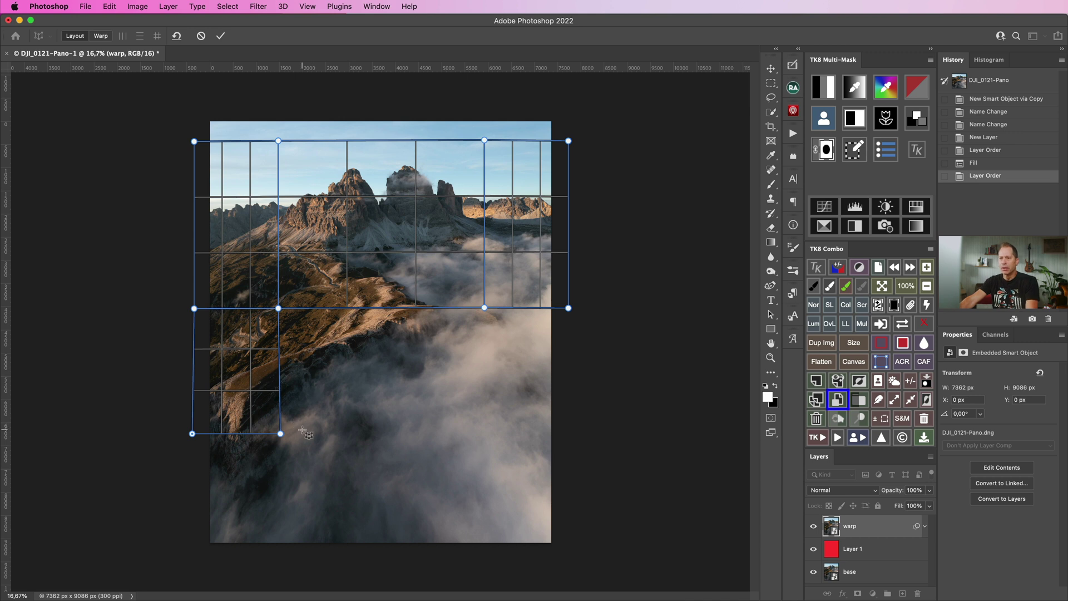
drag(280, 433, 488, 433)
mouse_move(565, 309)
mouse_down()
mouse_move(566, 432)
mouse_move(569, 310)
mouse_up()
drag(192, 434, 300, 552)
drag(483, 551, 568, 552)
drag(566, 432, 568, 434)
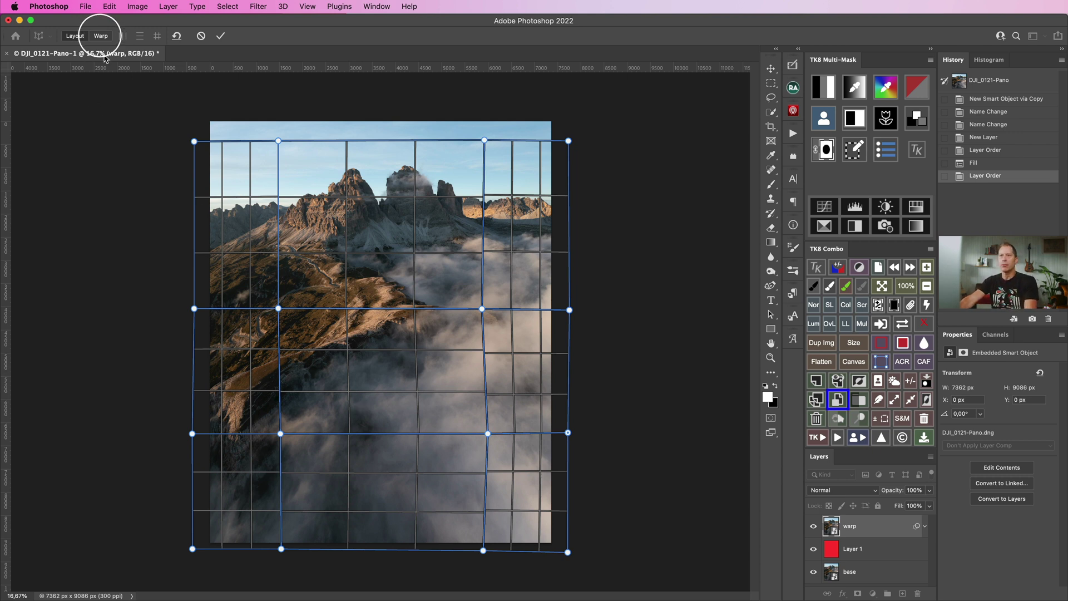
Step: Switch Perspective Warp to Warp mode and test-drag the centre-right pin
click(101, 37)
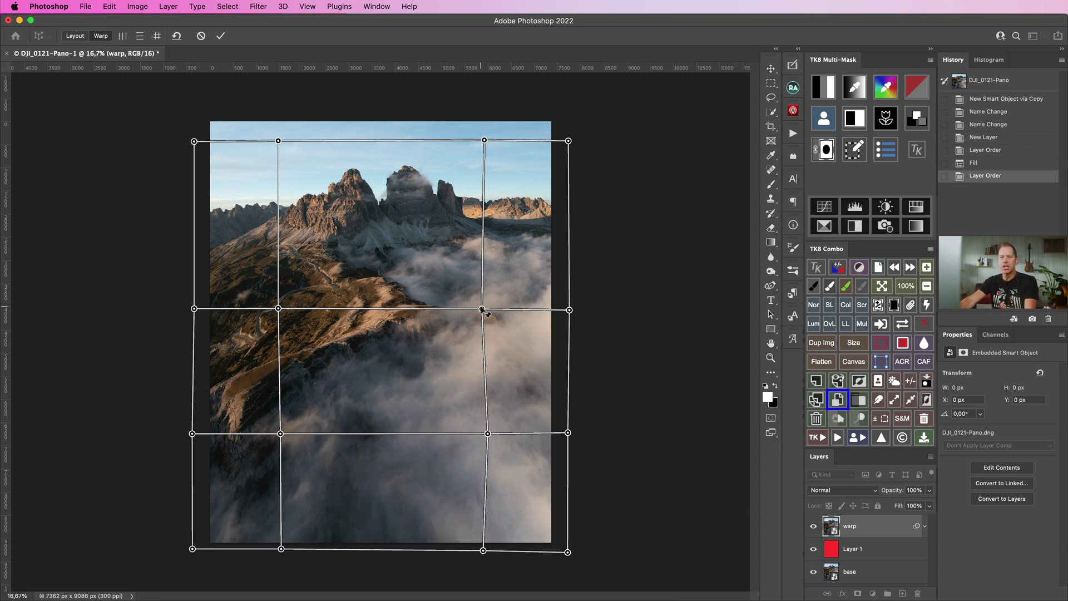
drag(481, 309, 483, 312)
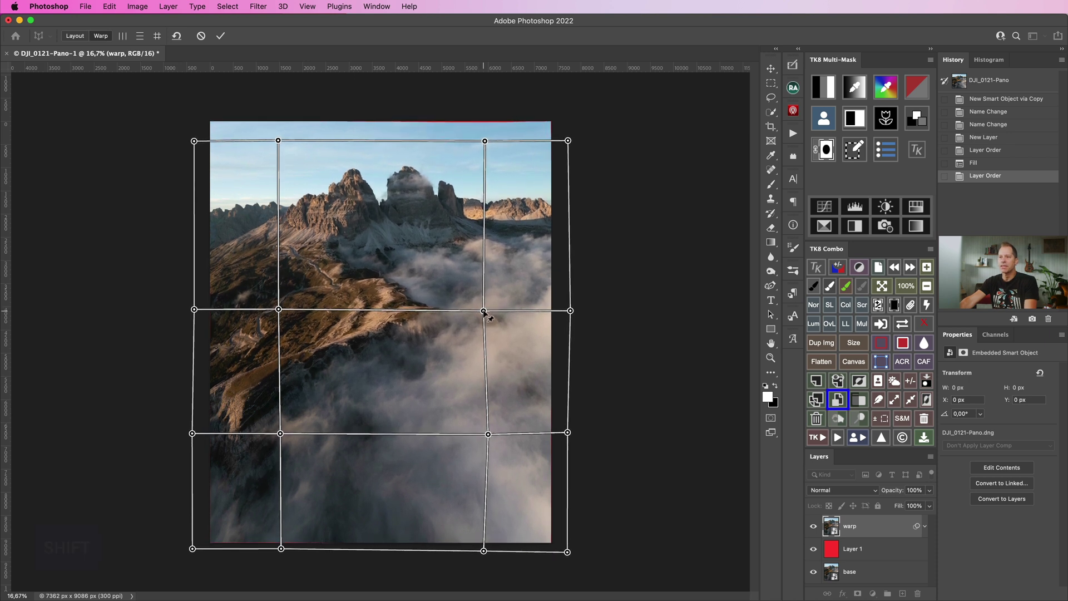
shift+click(391, 384)
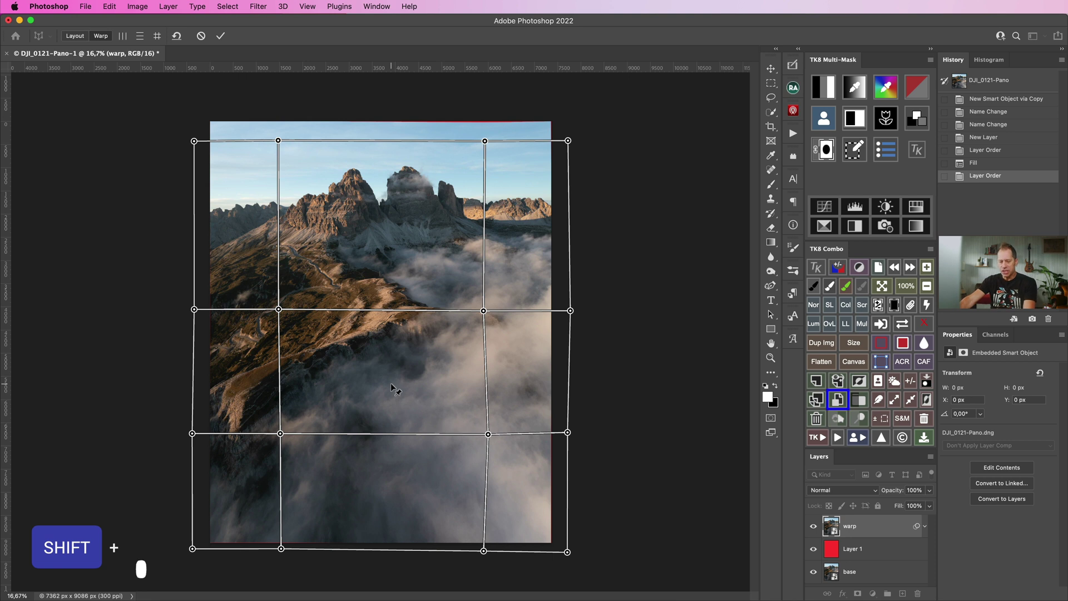
Step: Select the middle horizontal grid edge, pull it to stretch the peaks, and keep only that row selected
shift+click(387, 312)
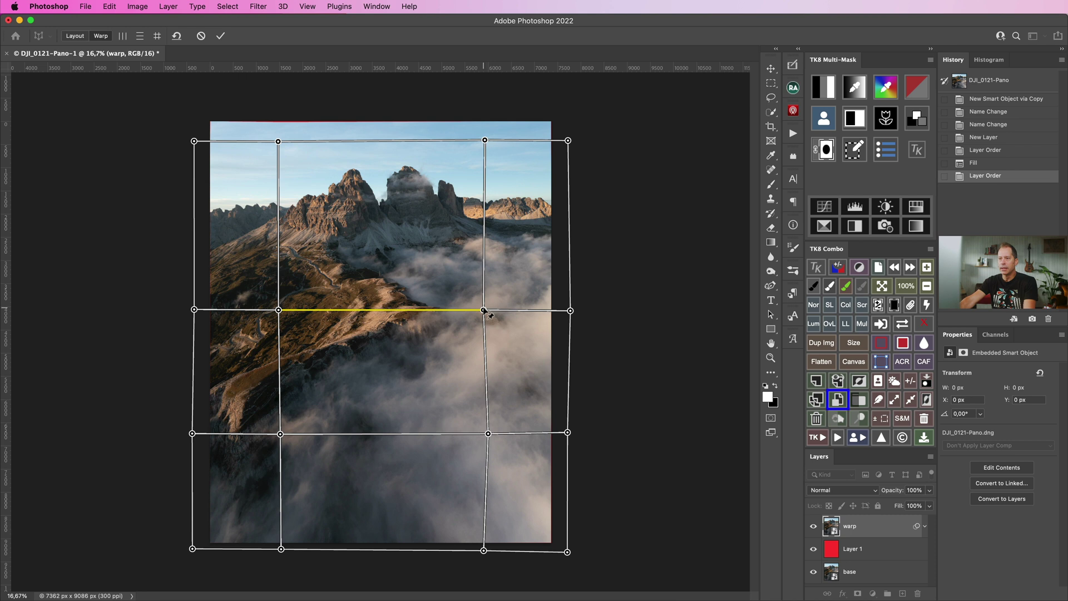
mouse_move(484, 311)
mouse_down()
mouse_move(484, 330)
mouse_move(481, 306)
mouse_up()
shift+click(280, 268)
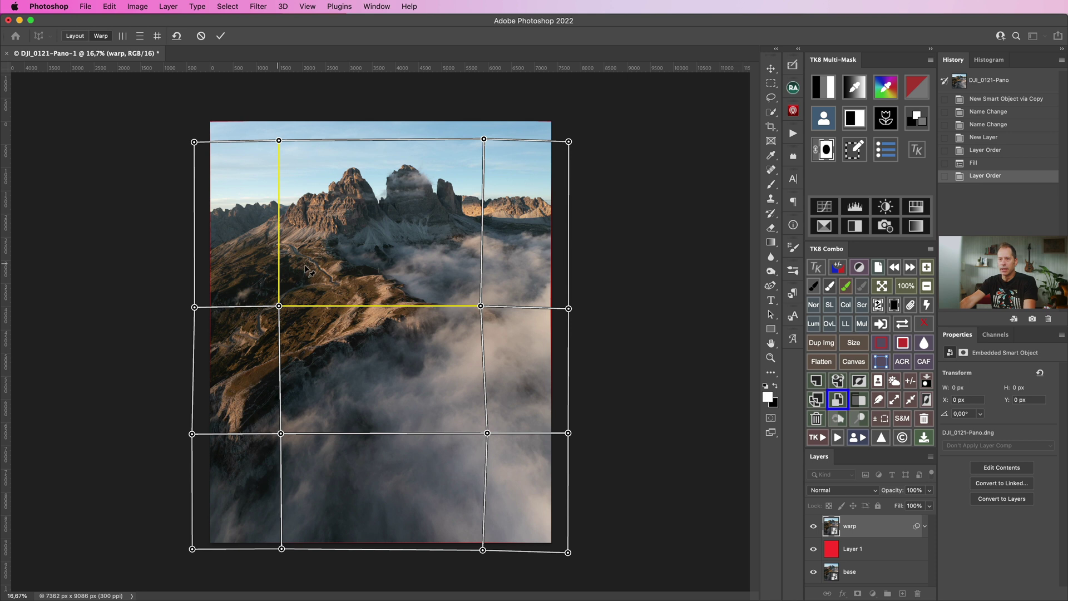
click(279, 306)
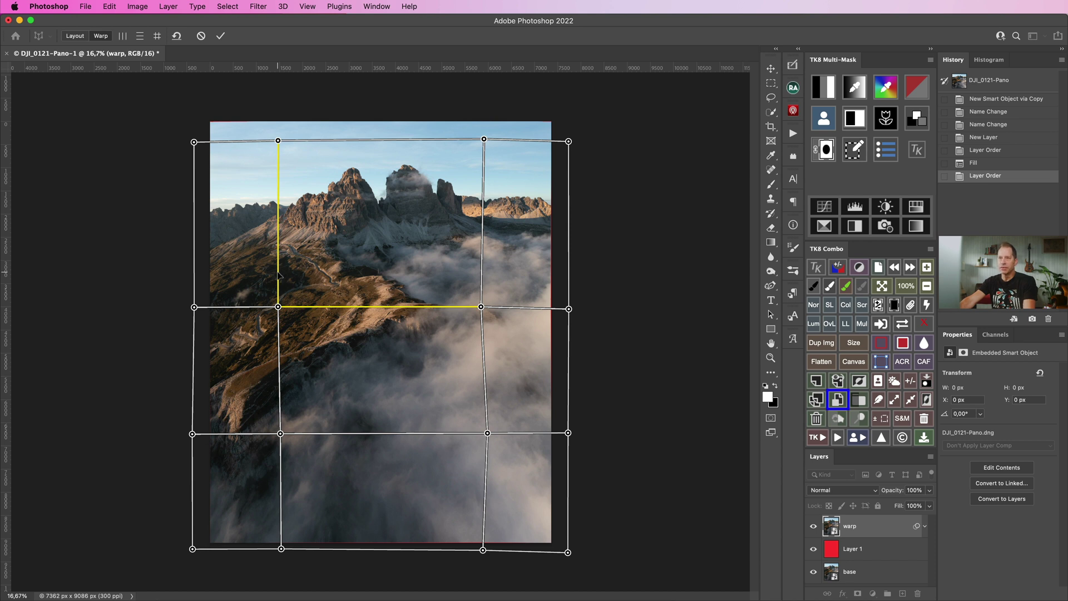
shift+click(279, 275)
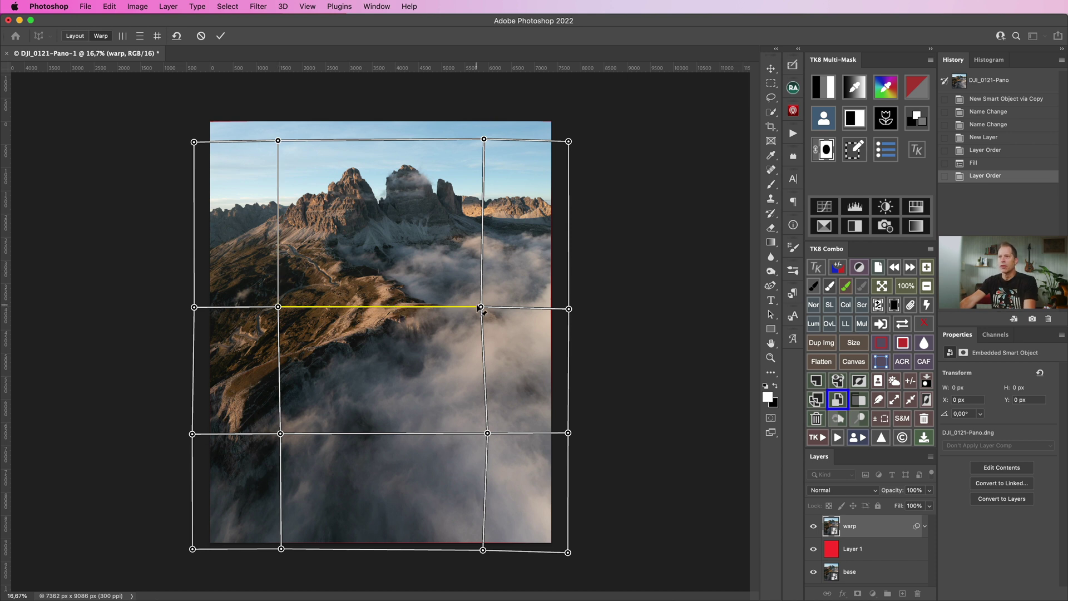
Step: Pull the middle row of pins down and lift the top-left and top-right pins to stretch the sky and peaks
drag(482, 307, 481, 306)
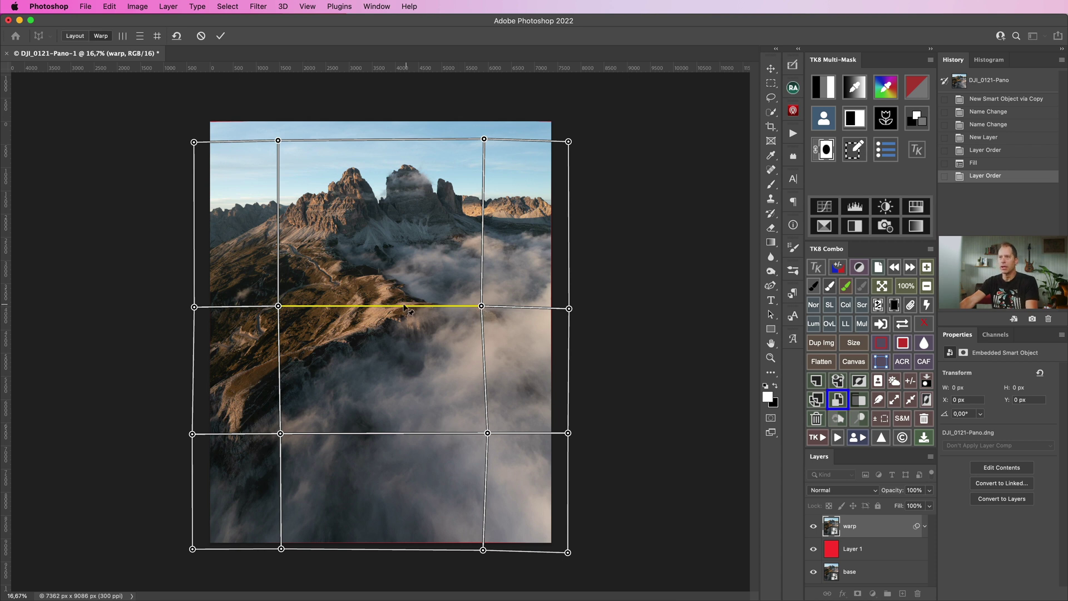
drag(482, 307, 483, 327)
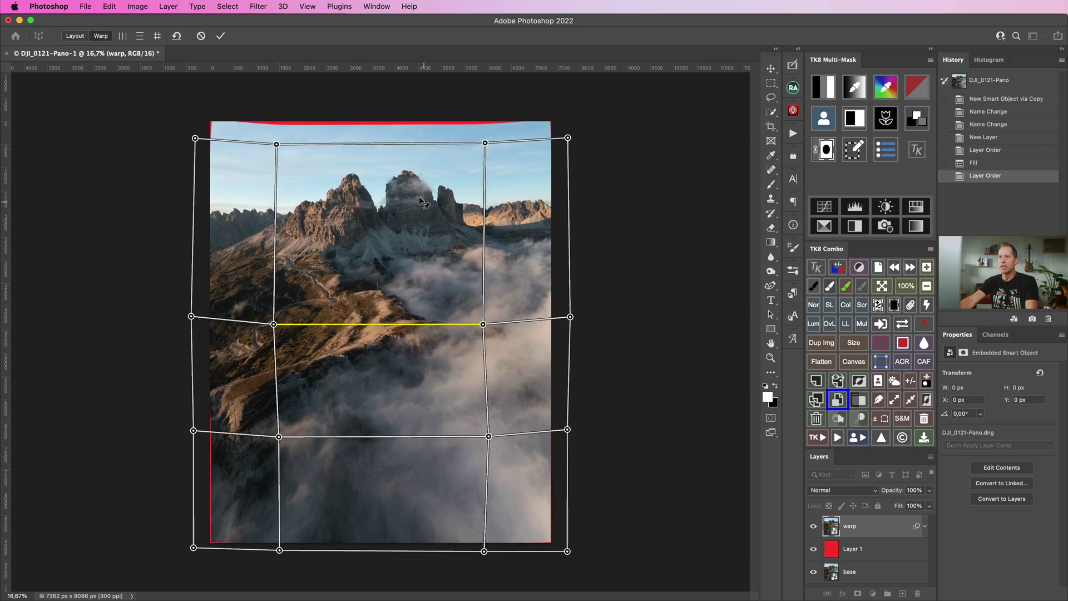
drag(485, 143, 486, 135)
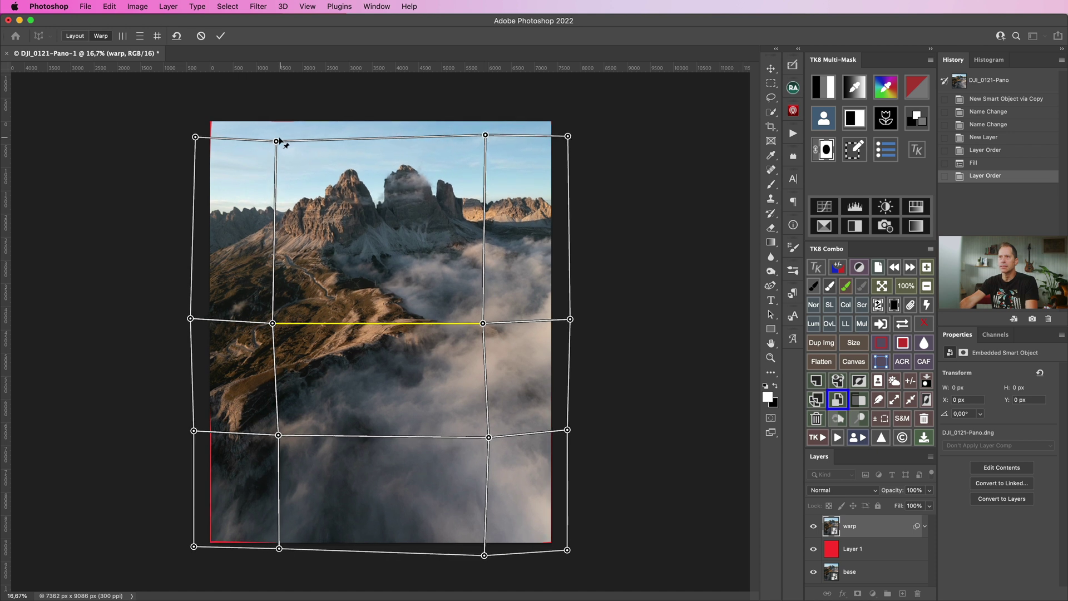
drag(277, 141, 276, 133)
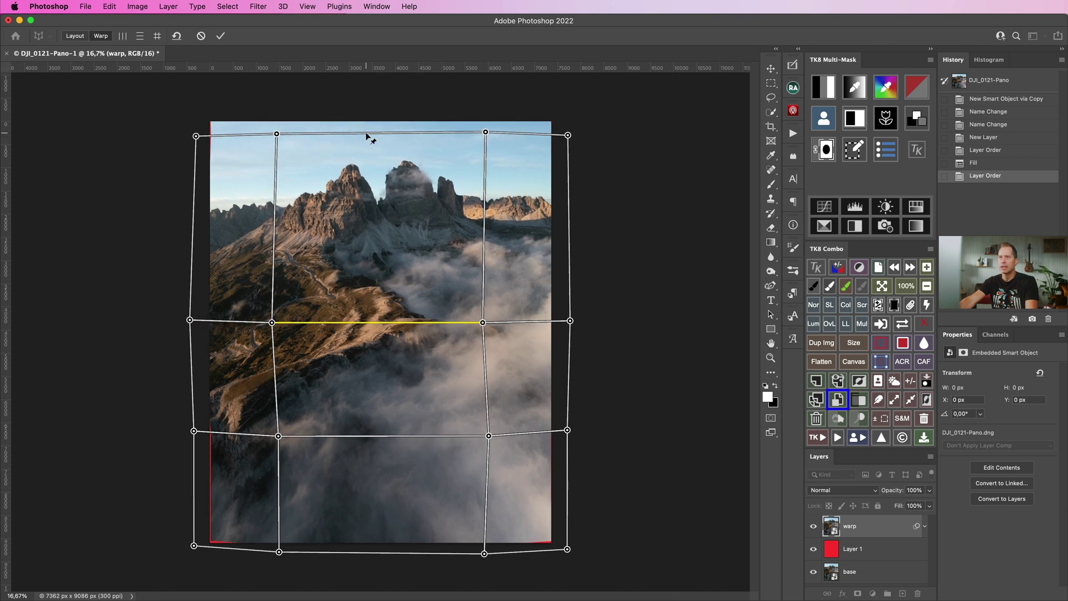
mouse_move(485, 133)
mouse_down()
mouse_move(474, 151)
mouse_move(482, 143)
mouse_up()
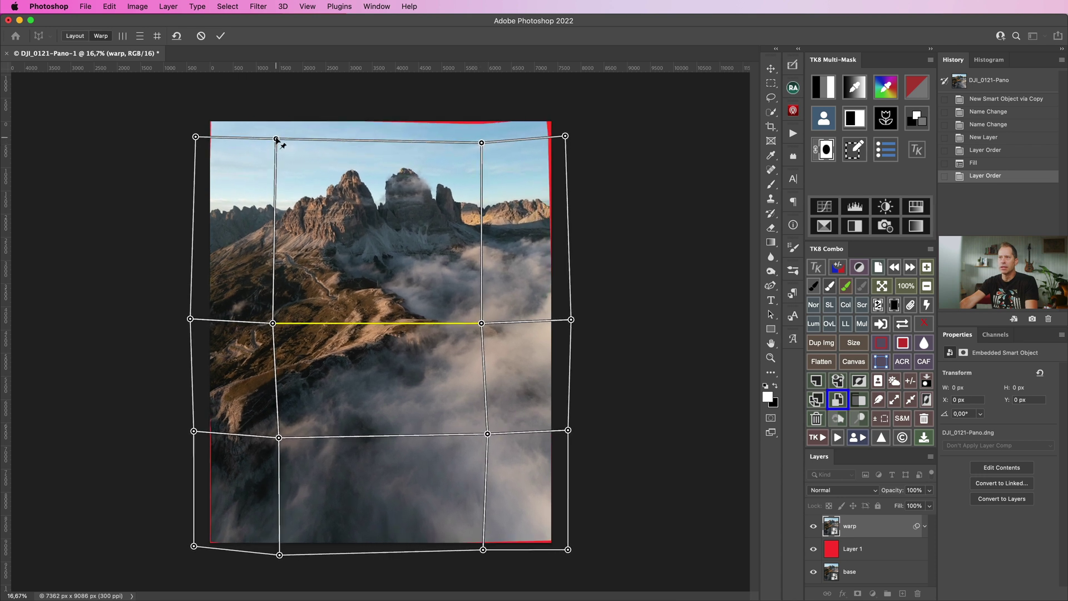
mouse_move(276, 139)
mouse_down()
mouse_move(274, 162)
mouse_move(276, 137)
mouse_up()
drag(482, 143, 482, 138)
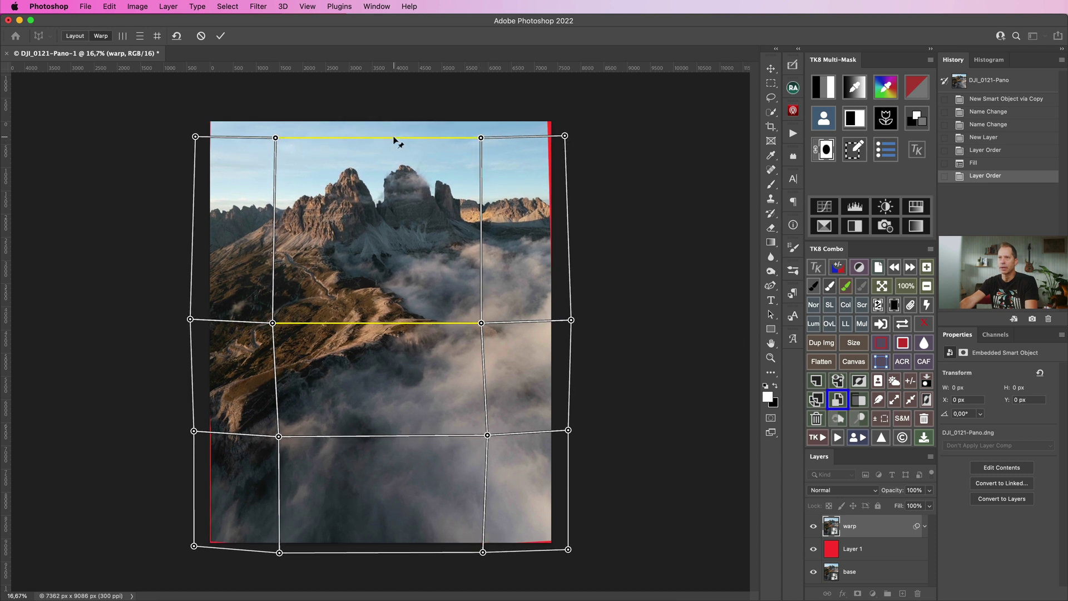
drag(482, 140, 483, 130)
drag(482, 322, 481, 326)
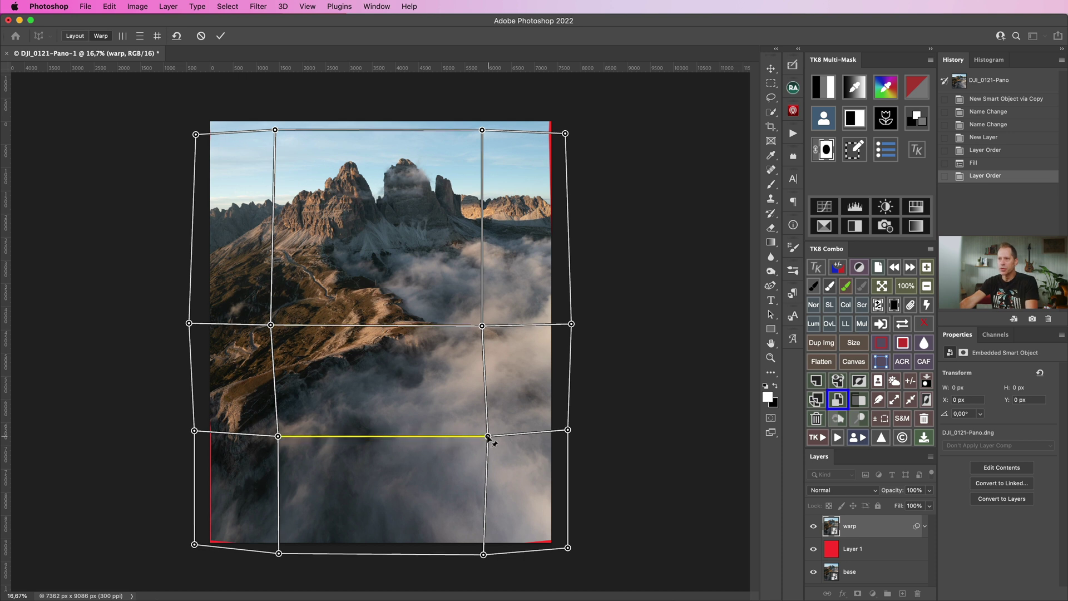
Step: Lower the lower-row pins and bottom-left corner, straightening the left and right inner grid lines
drag(487, 437, 486, 463)
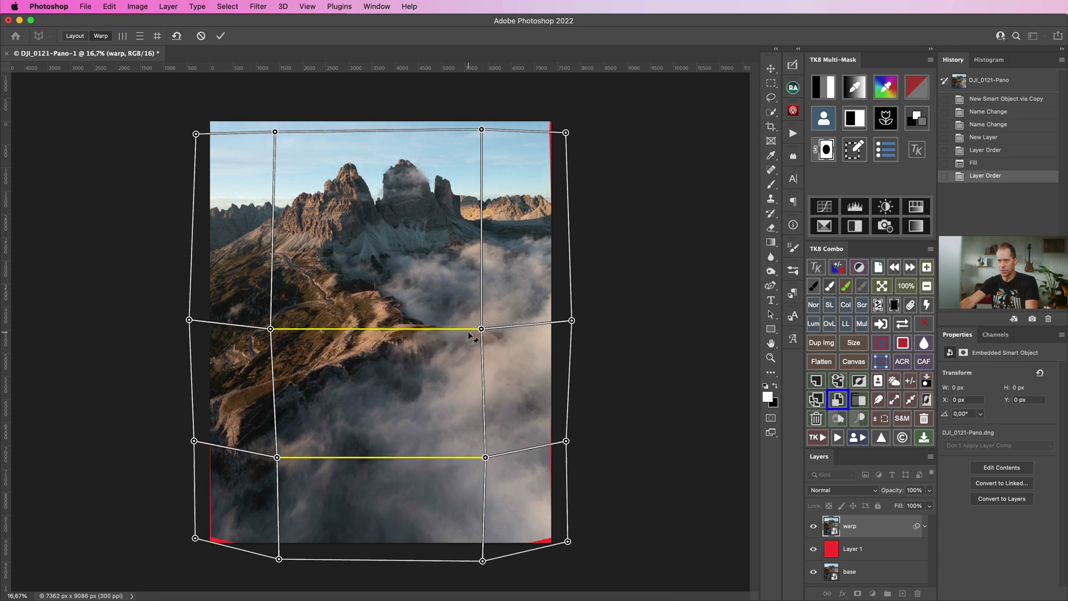
drag(482, 330, 484, 333)
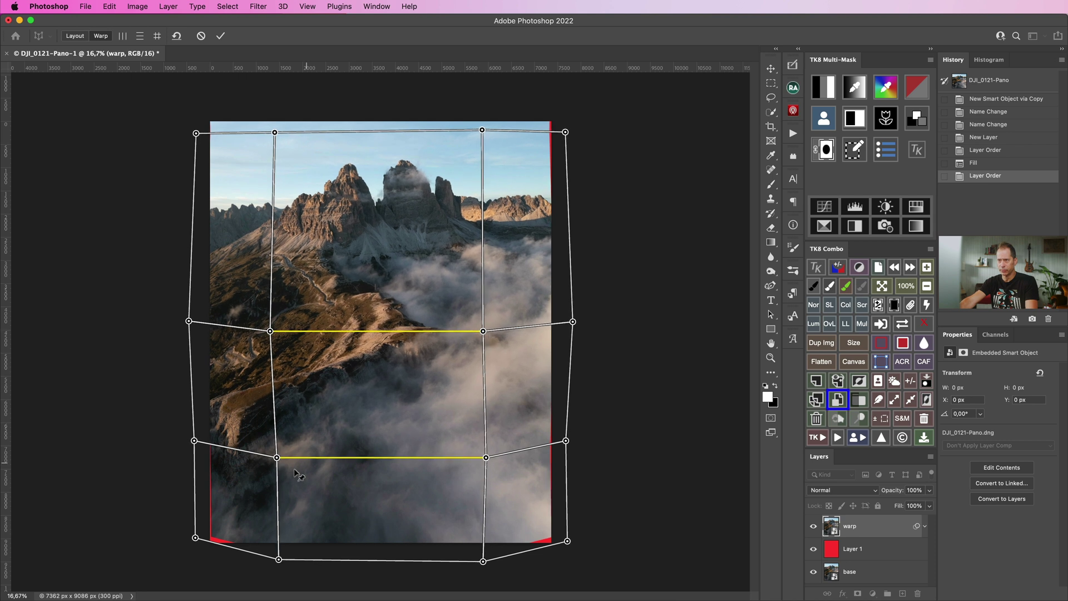
drag(276, 458, 277, 472)
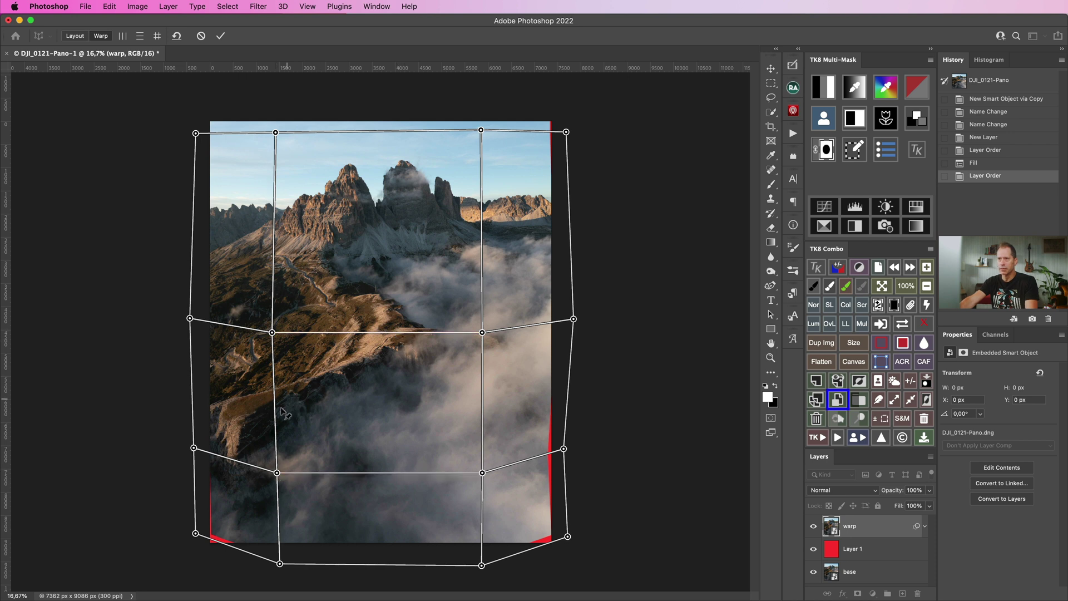
drag(276, 439, 275, 438)
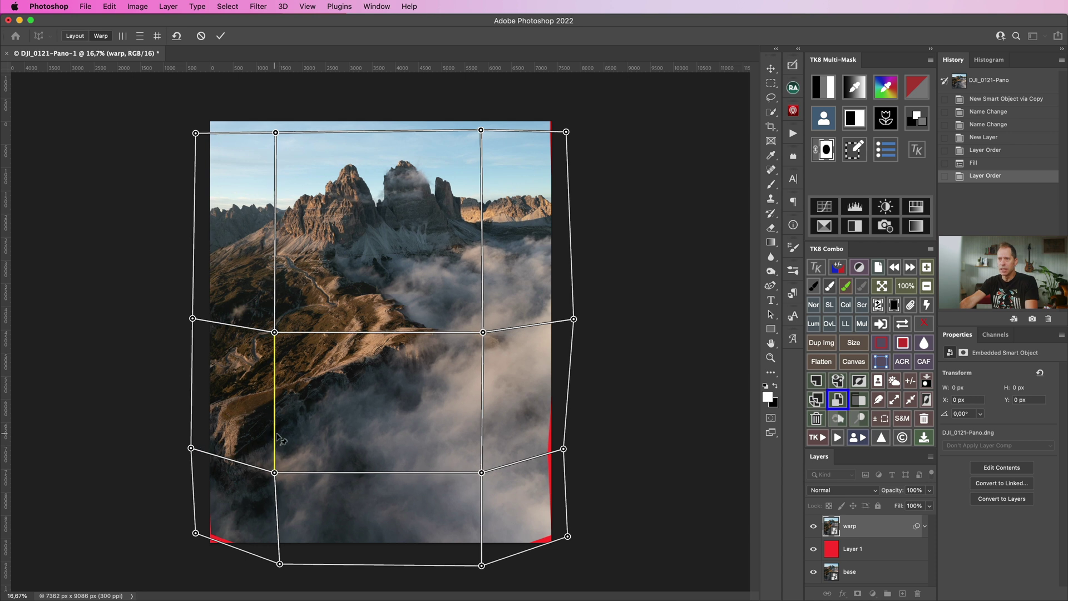
drag(274, 474, 287, 471)
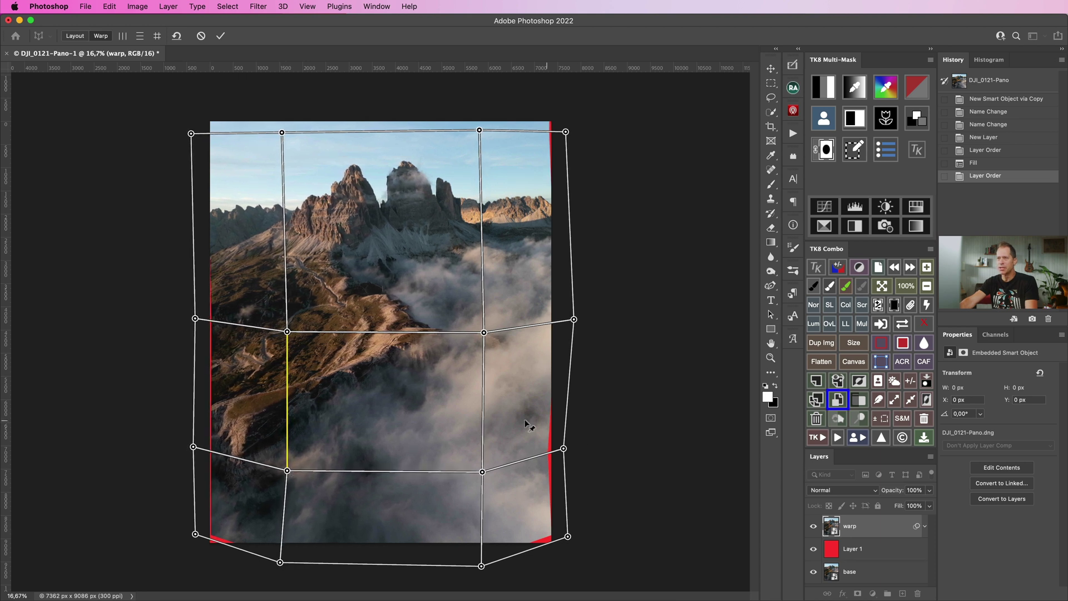
drag(484, 425, 478, 471)
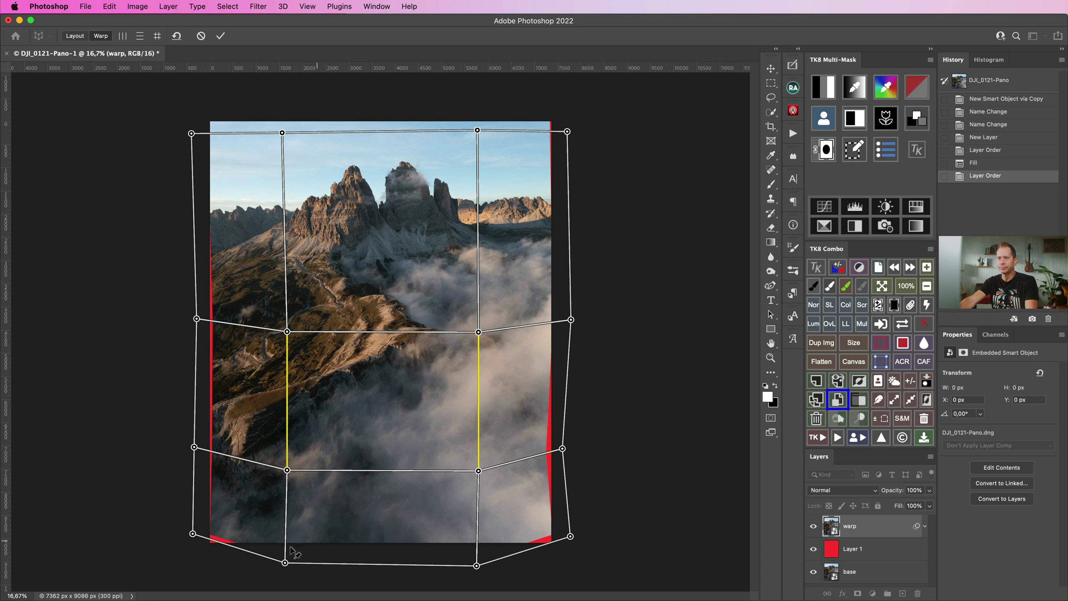
drag(193, 534, 190, 551)
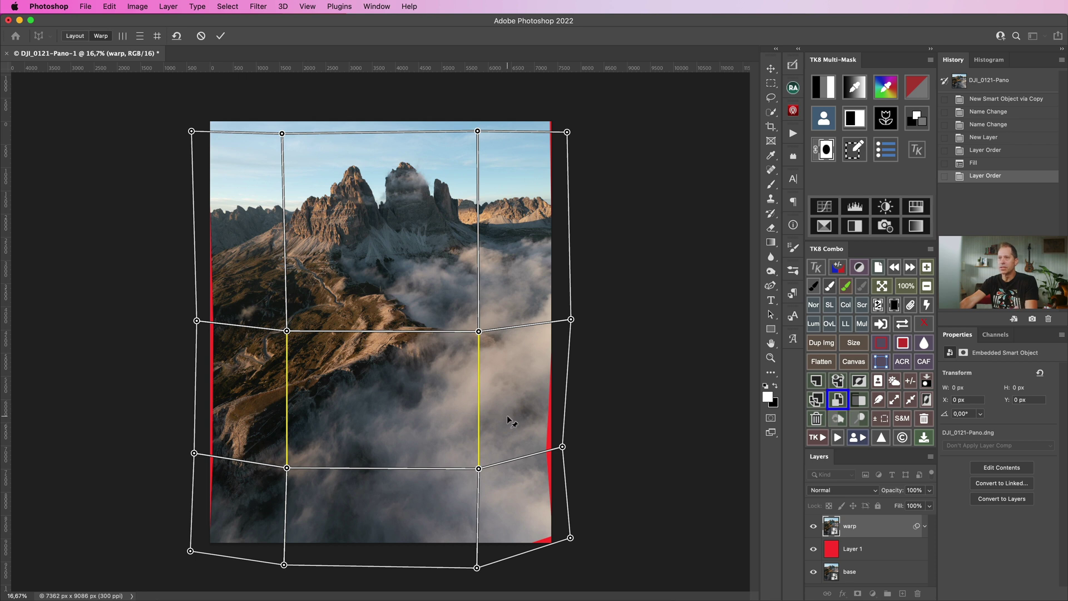
Step: Stretch the right edge over the red strip and raise the top row and corners
drag(562, 446, 569, 448)
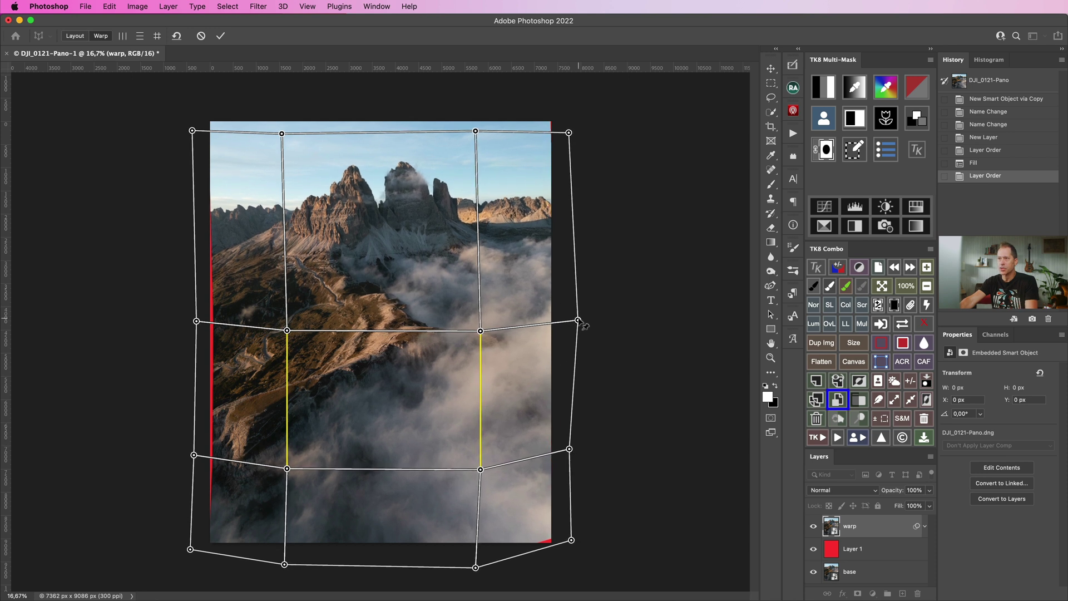
drag(580, 322, 572, 320)
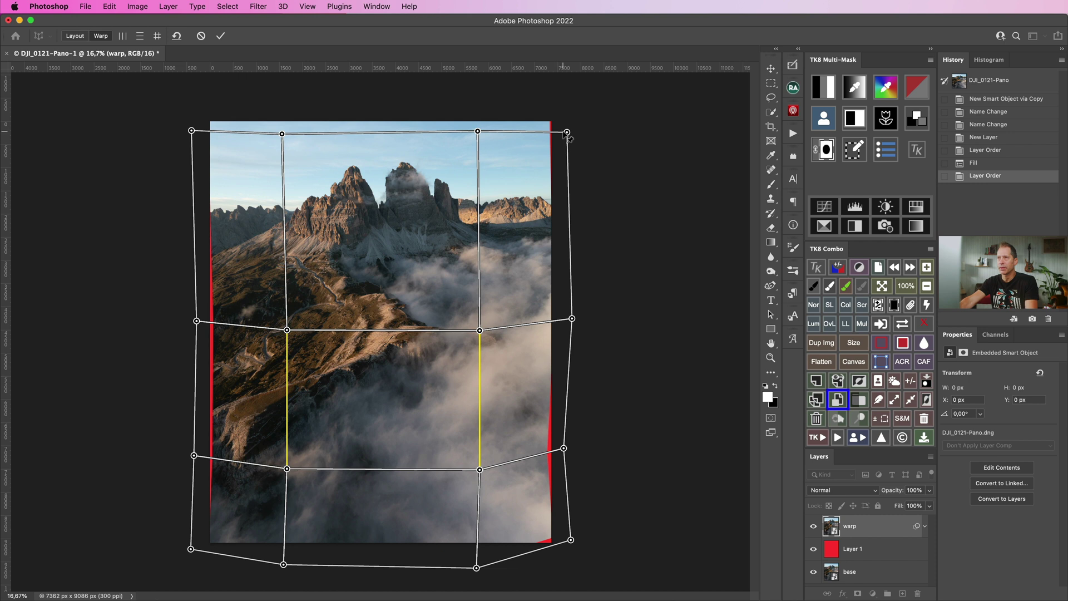
drag(568, 132, 572, 128)
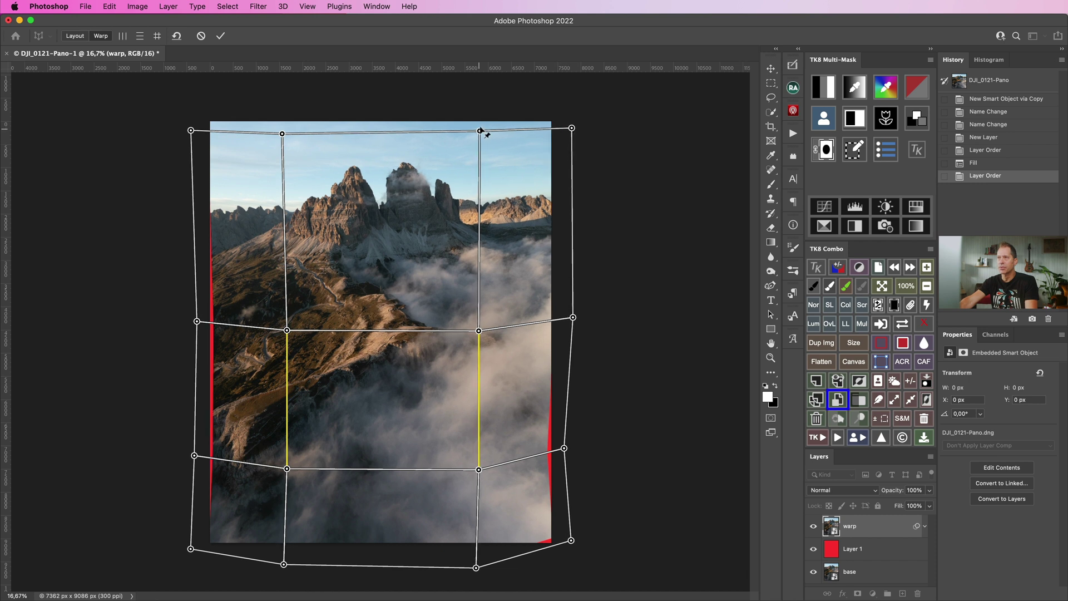
drag(480, 130, 479, 128)
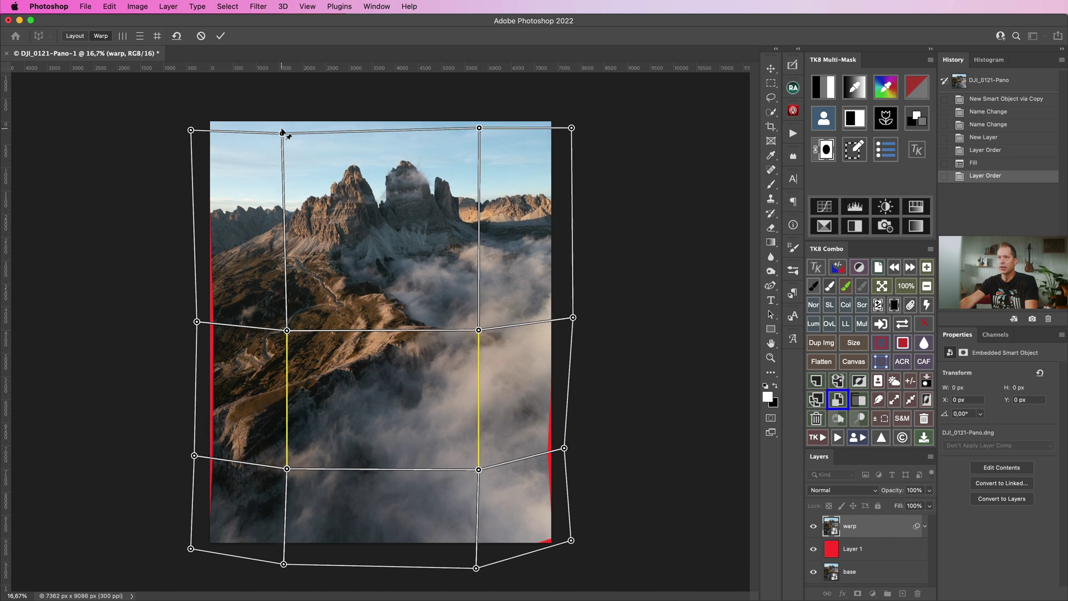
drag(282, 132, 282, 128)
drag(191, 130, 191, 127)
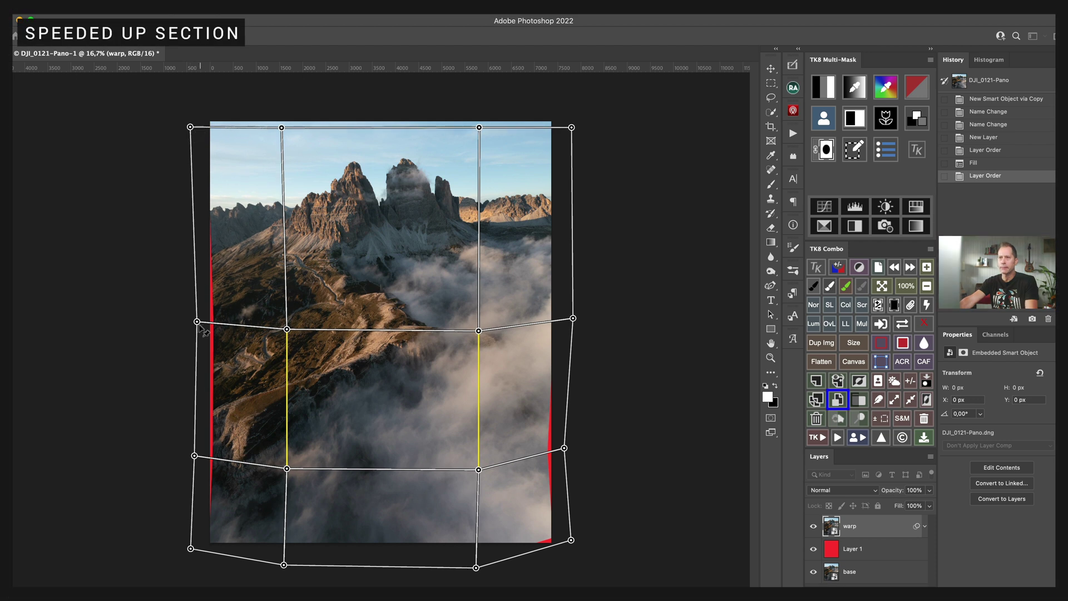
Step: Straighten the left edge, raise the top row further, and level the middle row
drag(197, 323, 192, 327)
drag(194, 456, 190, 462)
drag(476, 567, 478, 550)
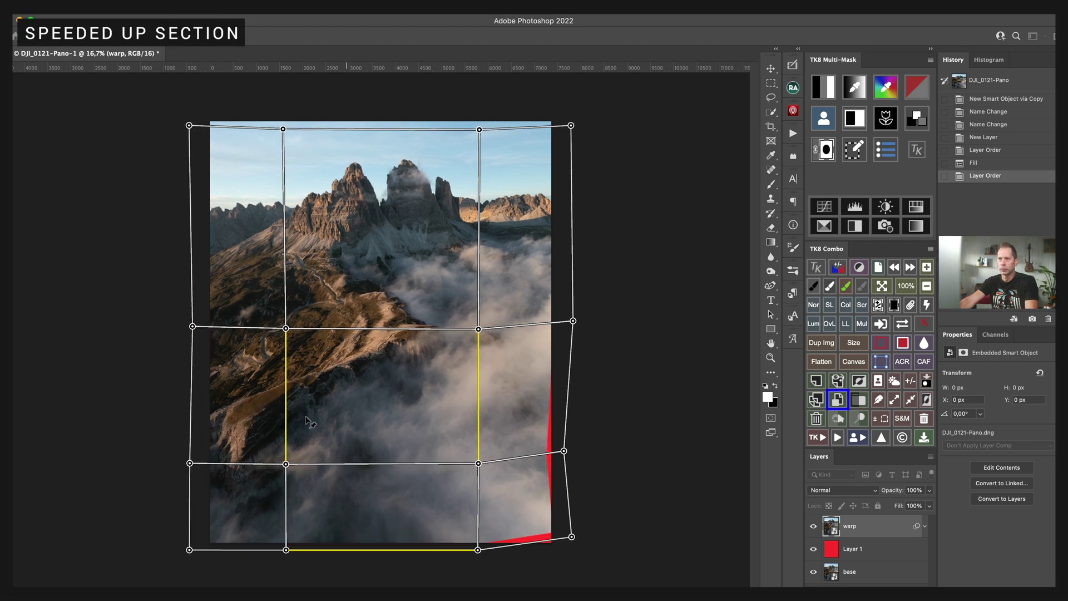
drag(369, 477, 483, 479)
drag(564, 451, 568, 461)
drag(282, 128, 284, 118)
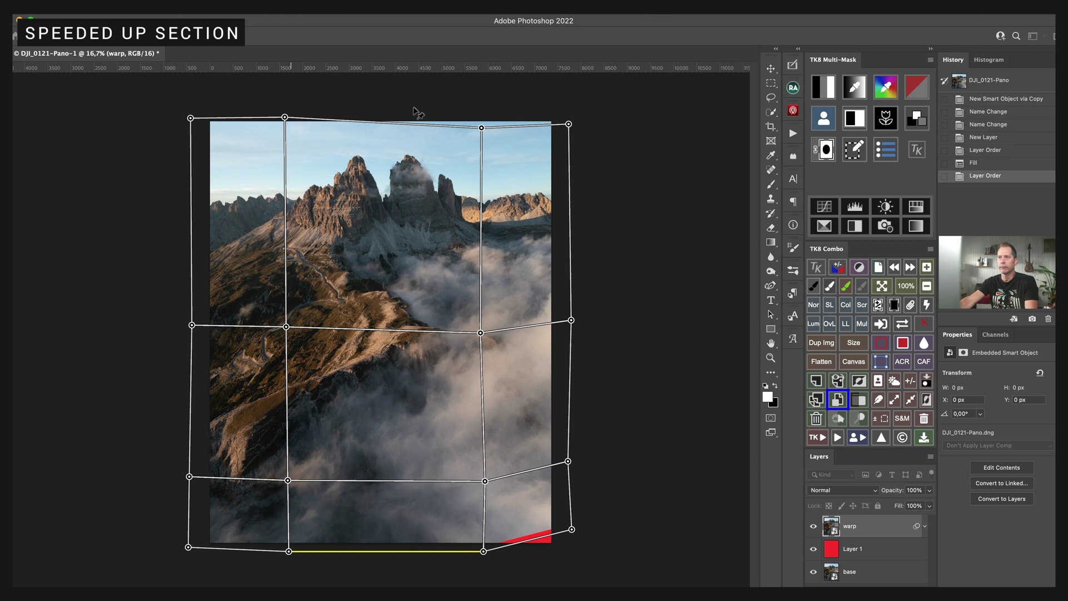
drag(482, 128, 483, 114)
drag(569, 124, 573, 120)
drag(384, 330, 382, 325)
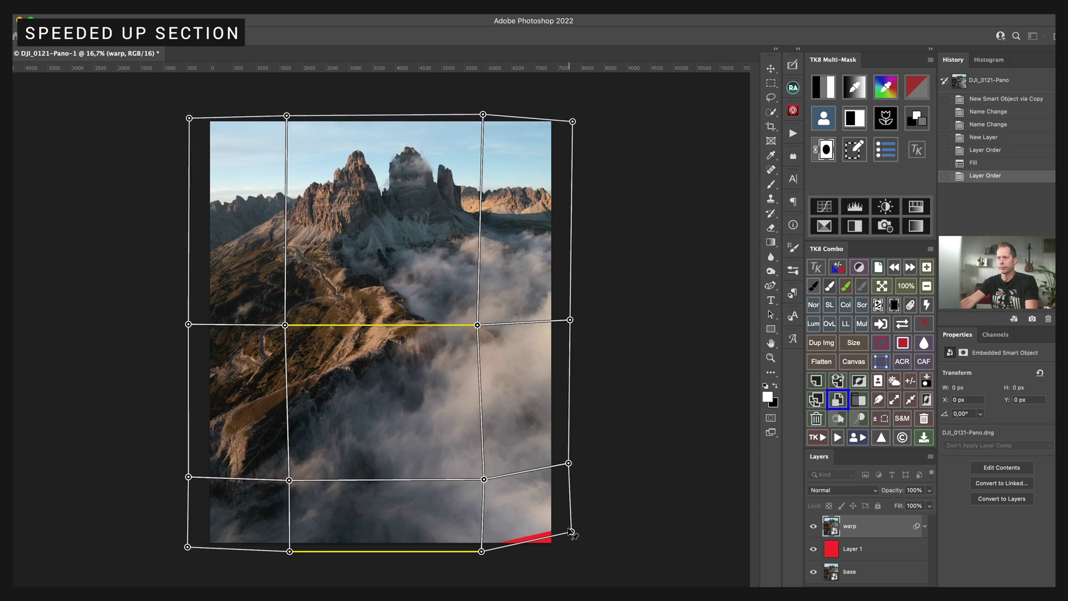
Step: Lower the bottom-right corner and adjust the pins along the right side of the grid
drag(572, 533, 571, 551)
drag(568, 463, 568, 474)
drag(572, 120, 570, 117)
drag(477, 324, 485, 324)
drag(484, 479, 489, 475)
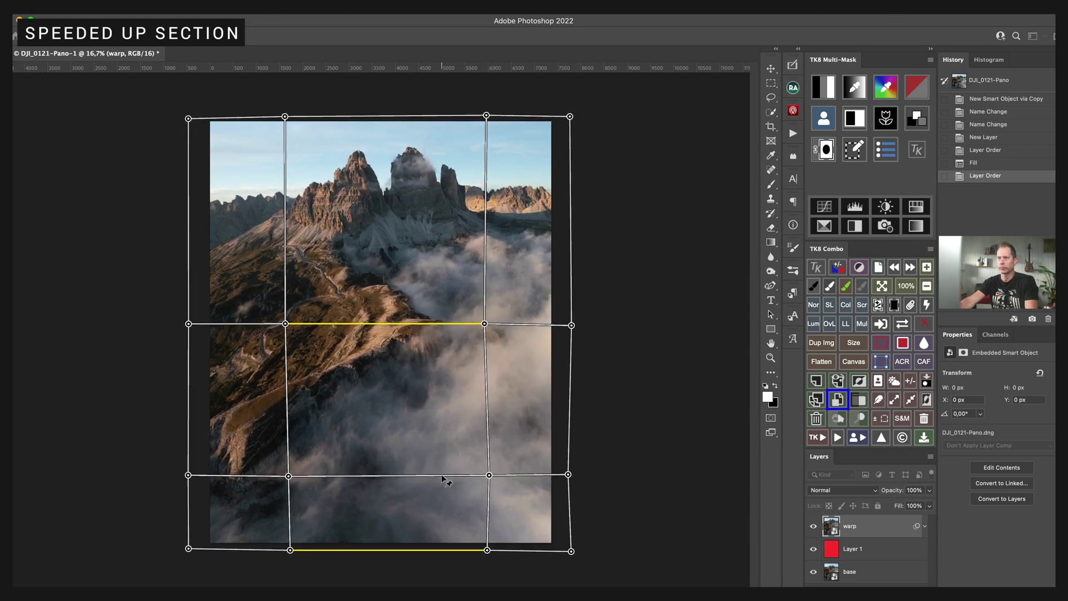
Step: Fine-tune the lower rows and bottom edge pins of the warp grid
drag(290, 550, 293, 548)
drag(285, 323, 289, 324)
drag(288, 476, 291, 477)
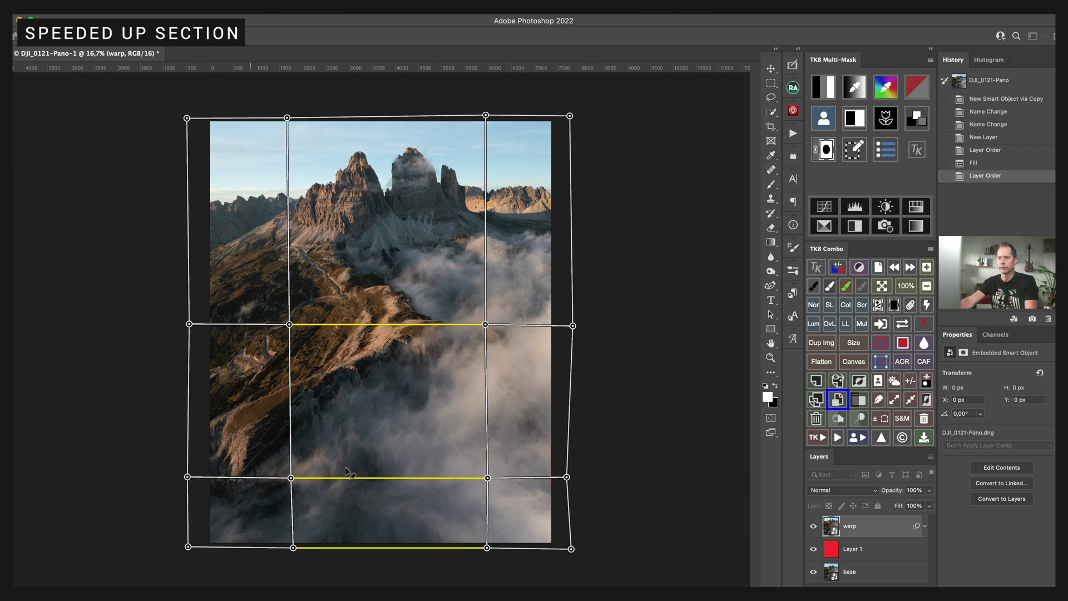
drag(487, 548, 484, 549)
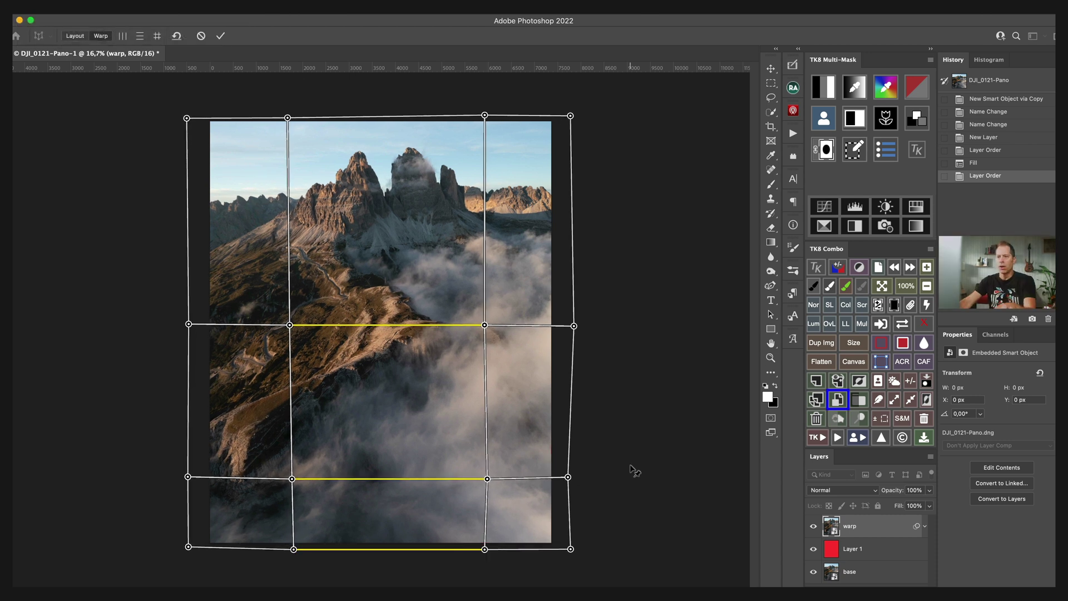
Step: Commit the Perspective Warp so the reshaped panorama covers the whole canvas
click(220, 37)
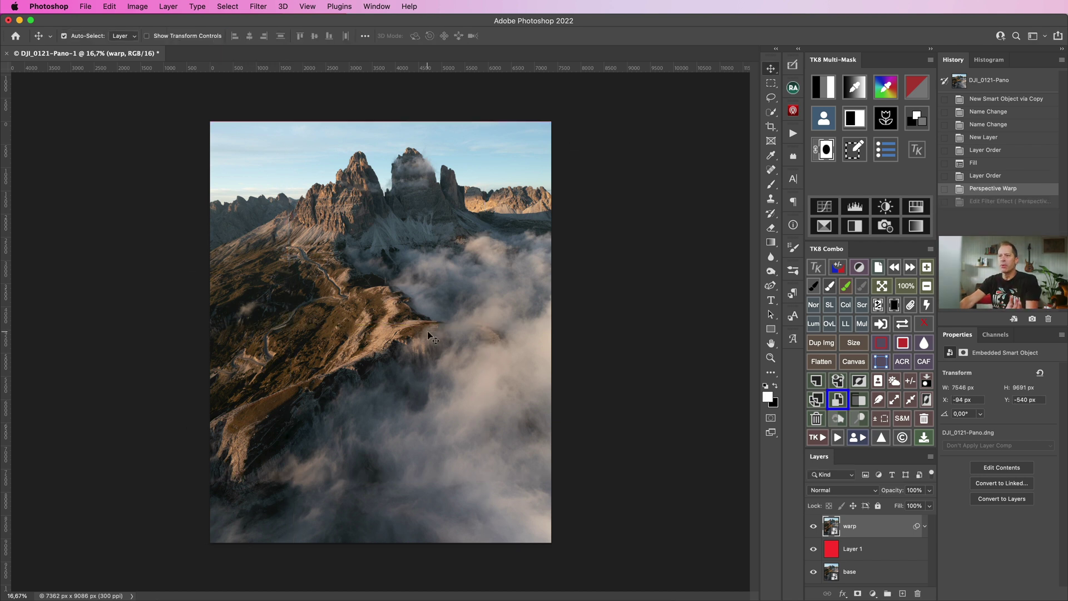
Step: Hide the red Layer 1, then toggle the warp layer off and on twice for a before/after comparison
click(814, 551)
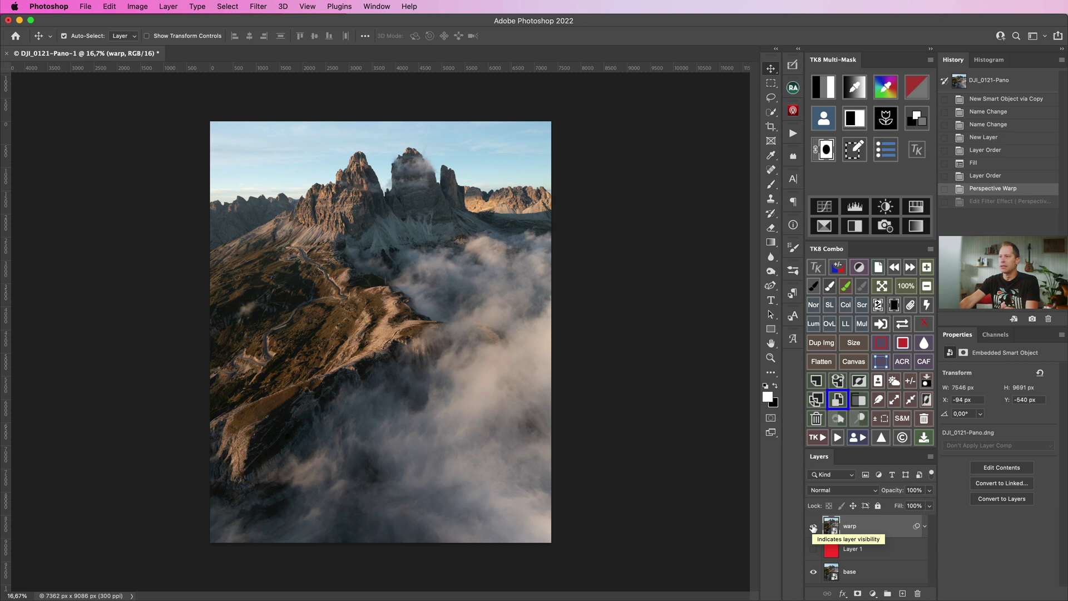
click(813, 527)
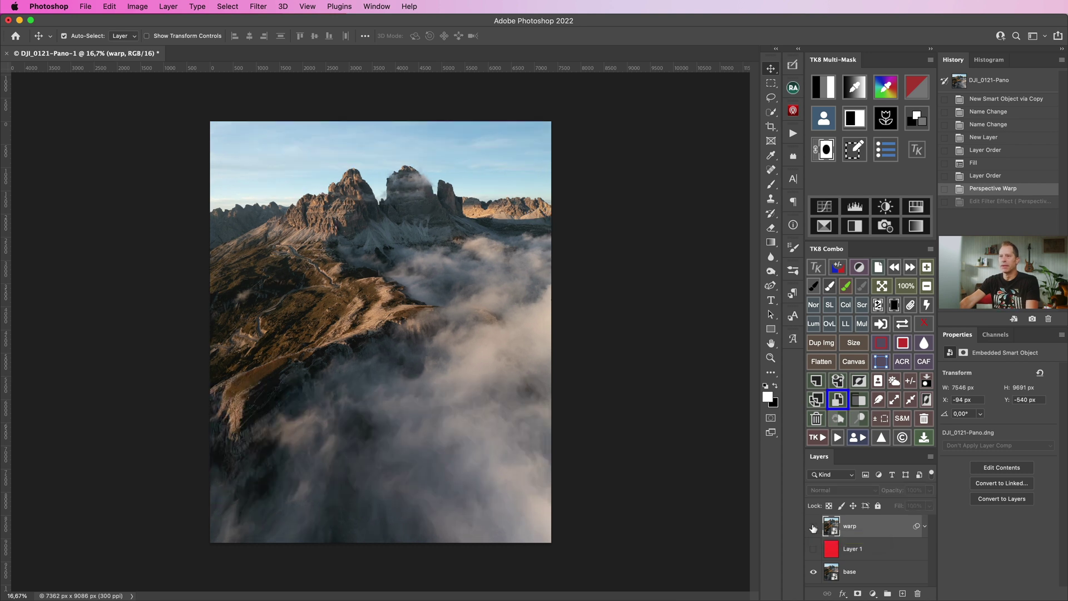
click(813, 527)
click(813, 526)
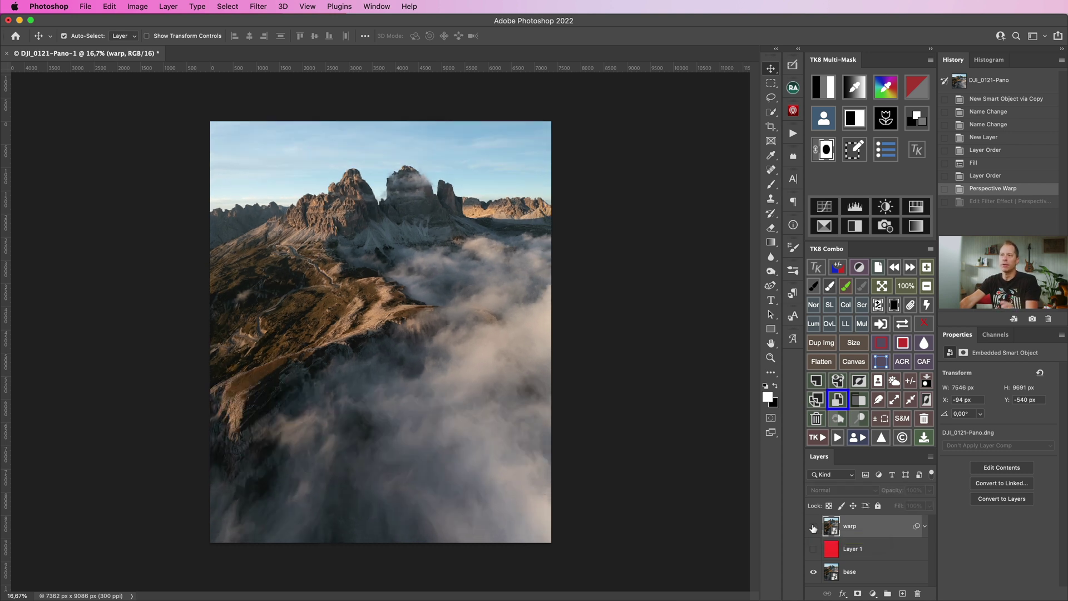
click(813, 526)
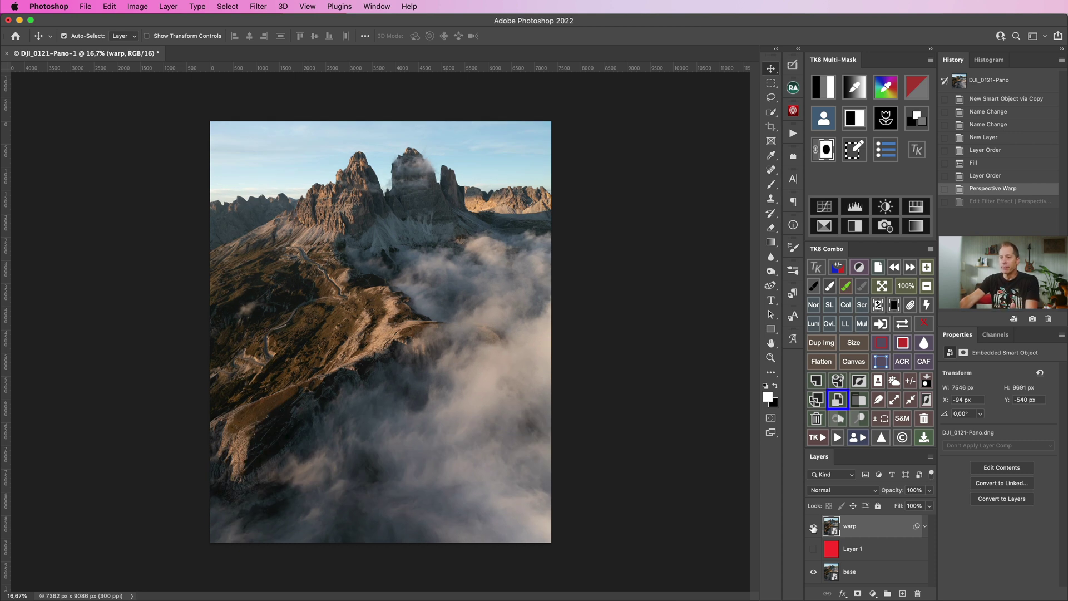
Step: Expand the warp layer's smart filters and reopen the Perspective Warp filter for editing
click(924, 527)
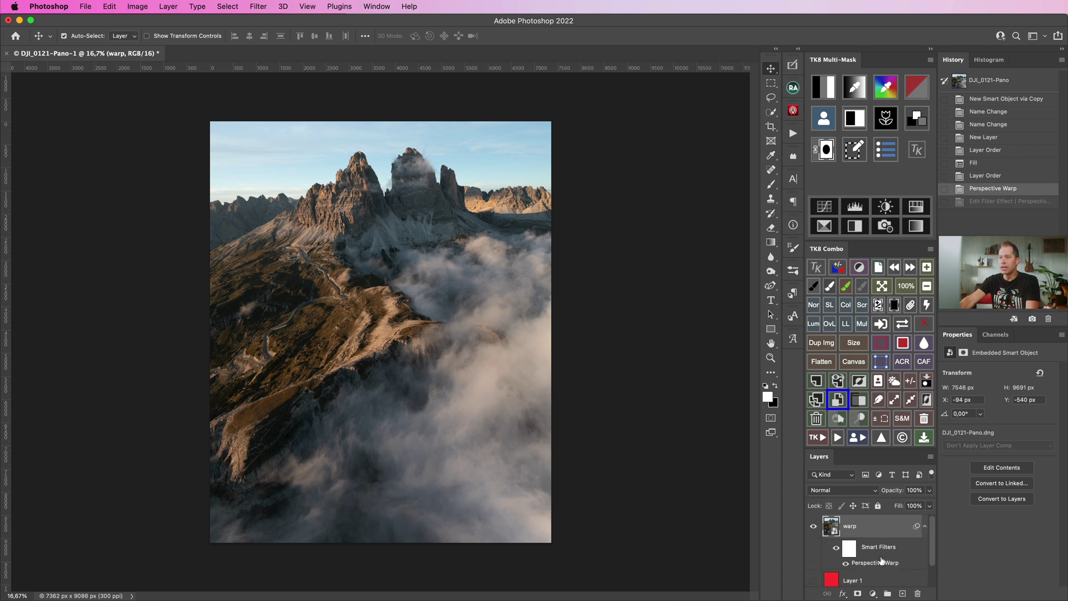
double_click(887, 563)
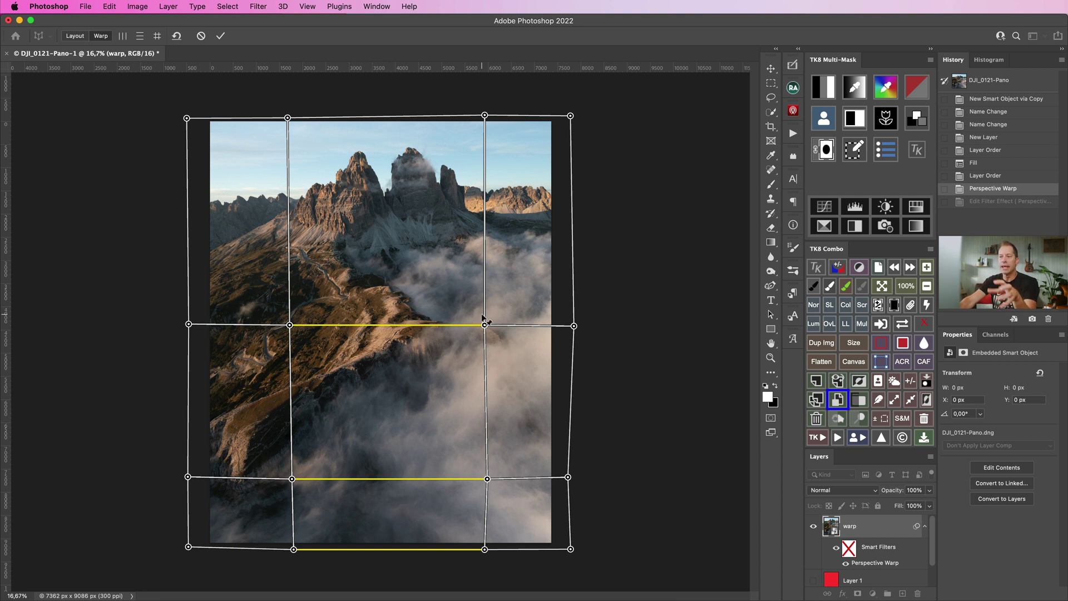
Step: Raise the middle and lower rows, even out the top edge, pull the bottom edge down, and nudge the right-middle pin inward
drag(484, 325, 483, 318)
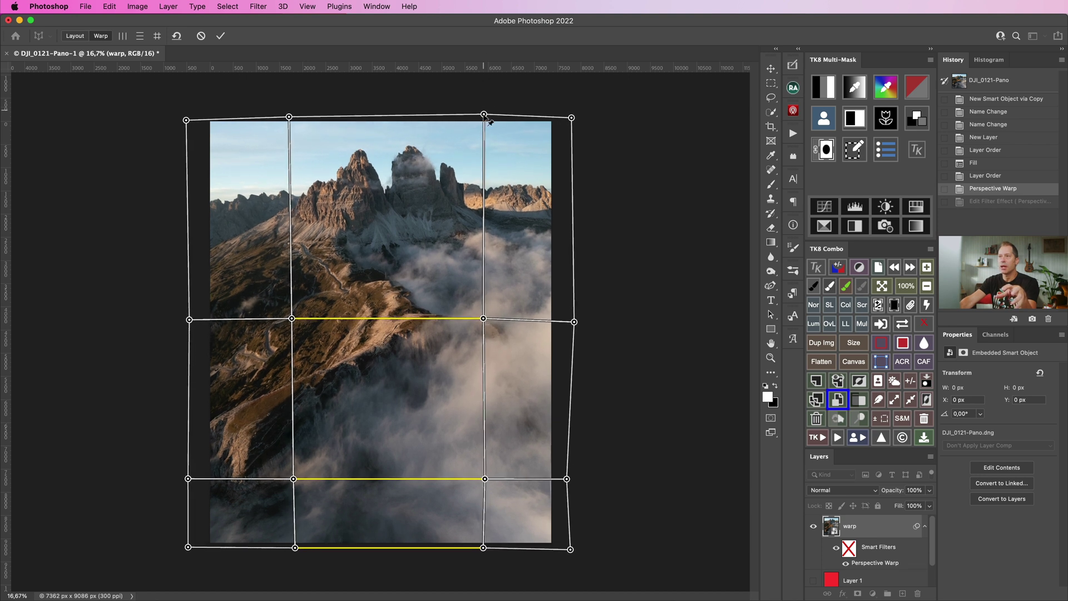
drag(485, 115, 484, 117)
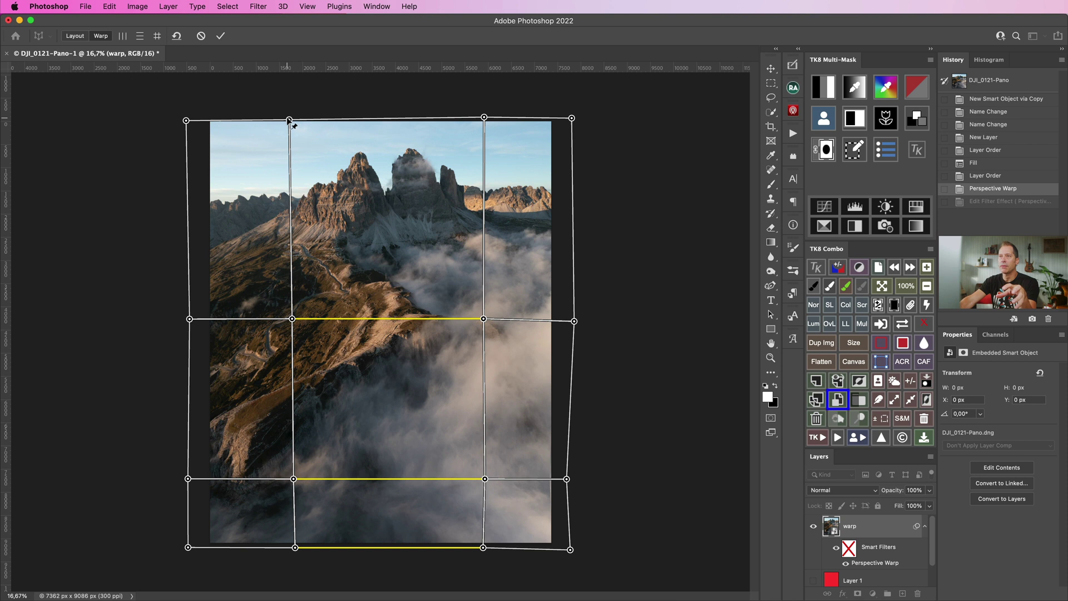
drag(289, 120, 287, 117)
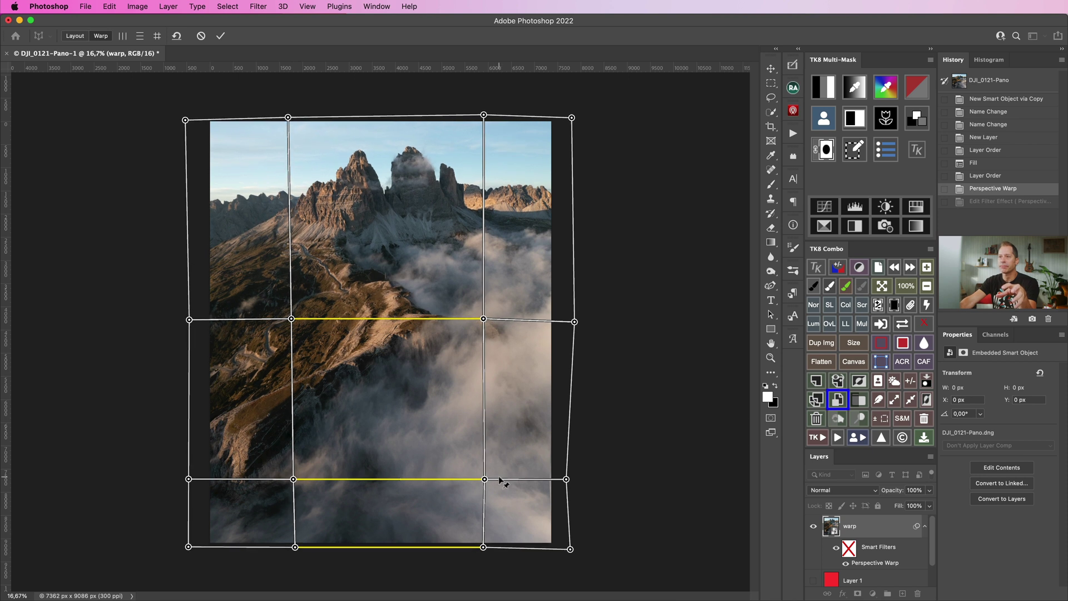
drag(485, 479, 485, 469)
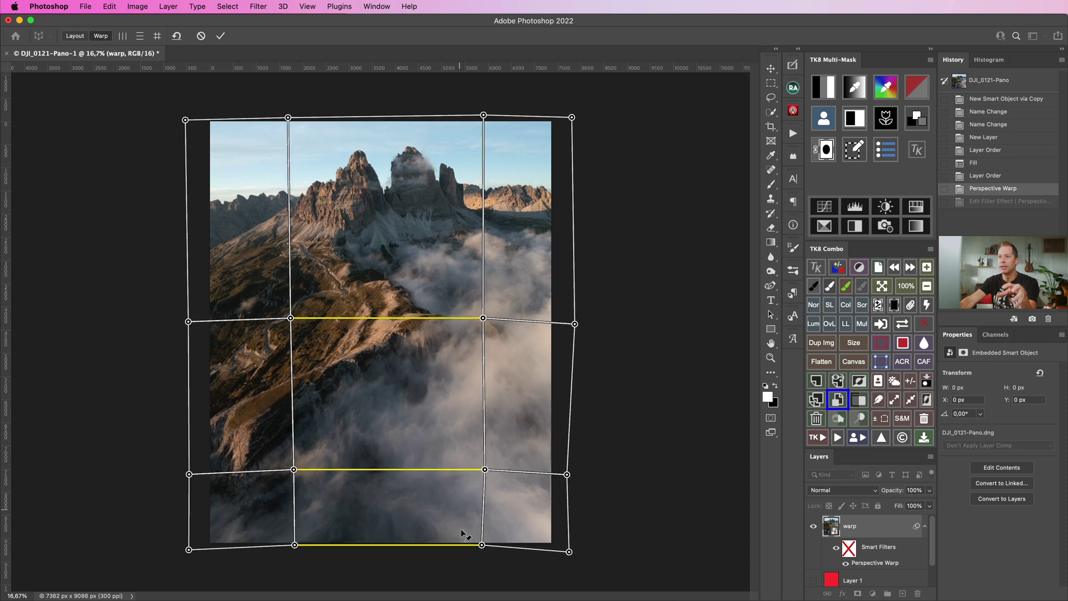
drag(482, 545, 482, 554)
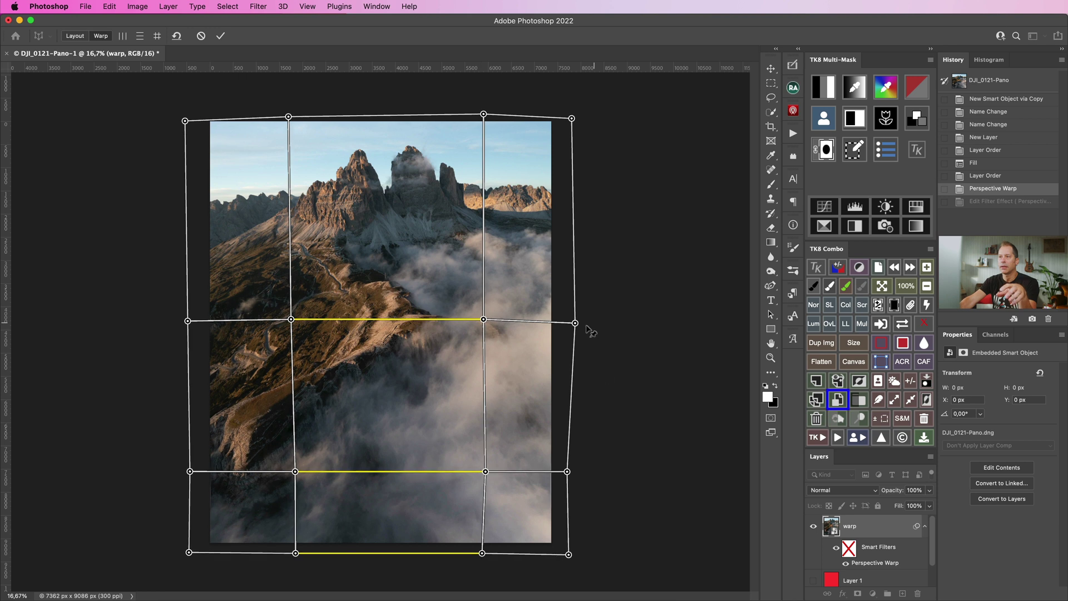
drag(575, 323, 572, 322)
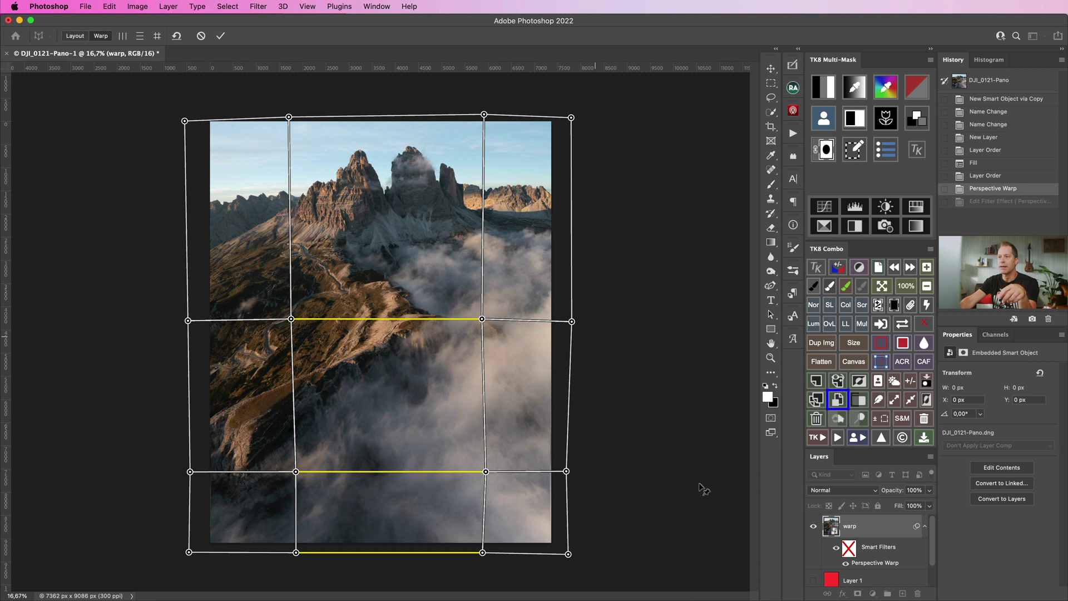
Step: Commit the refined warp, then toggle the warp layer off and on to compare
click(220, 36)
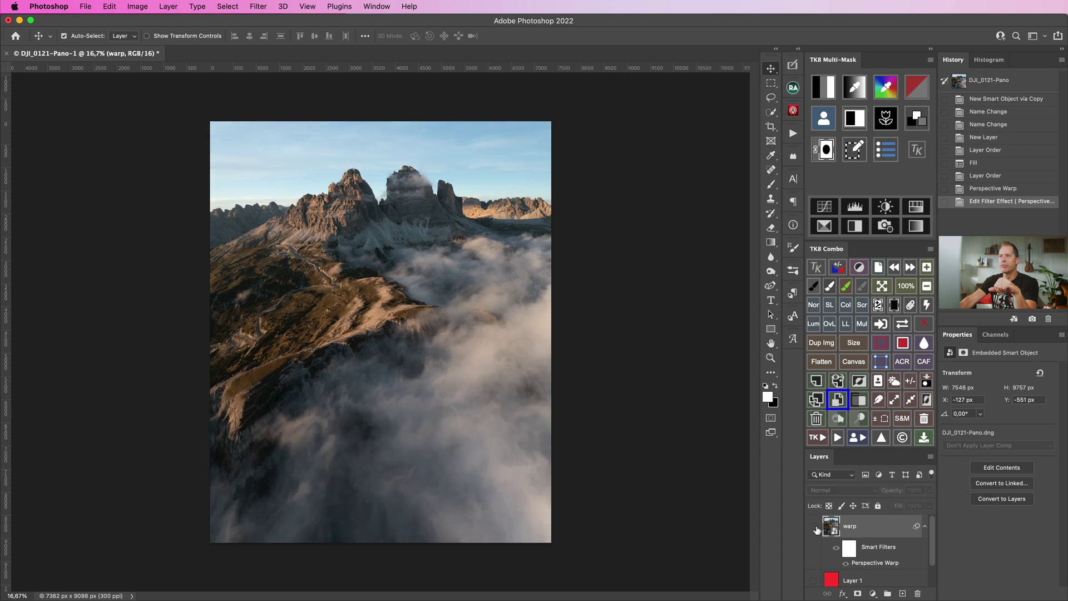
click(815, 528)
click(815, 528)
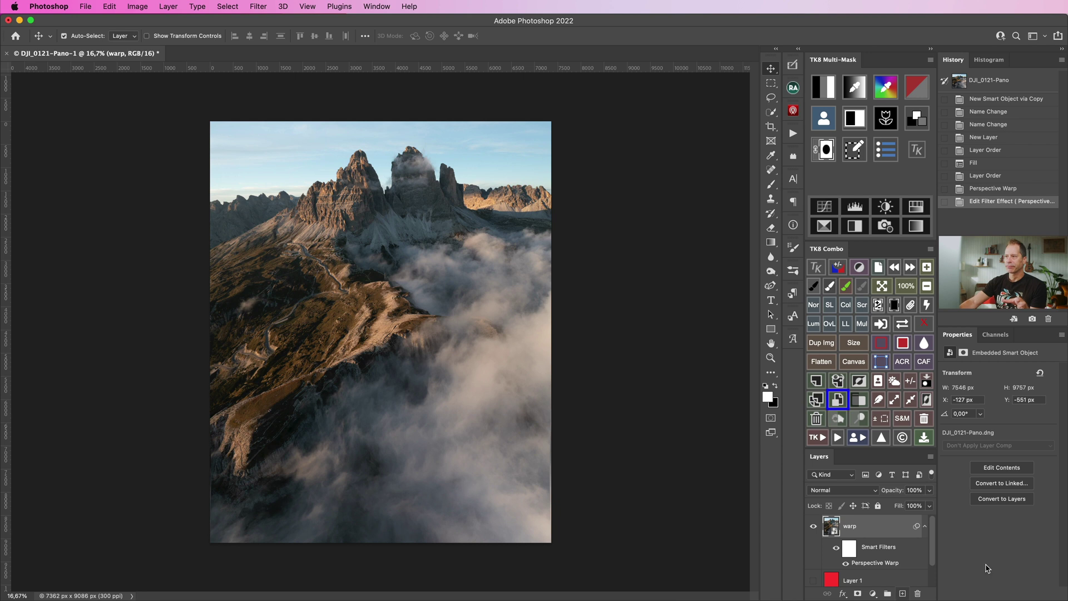
Step: Hide the warp layer to reveal the original panorama with its shorter peaks
click(814, 527)
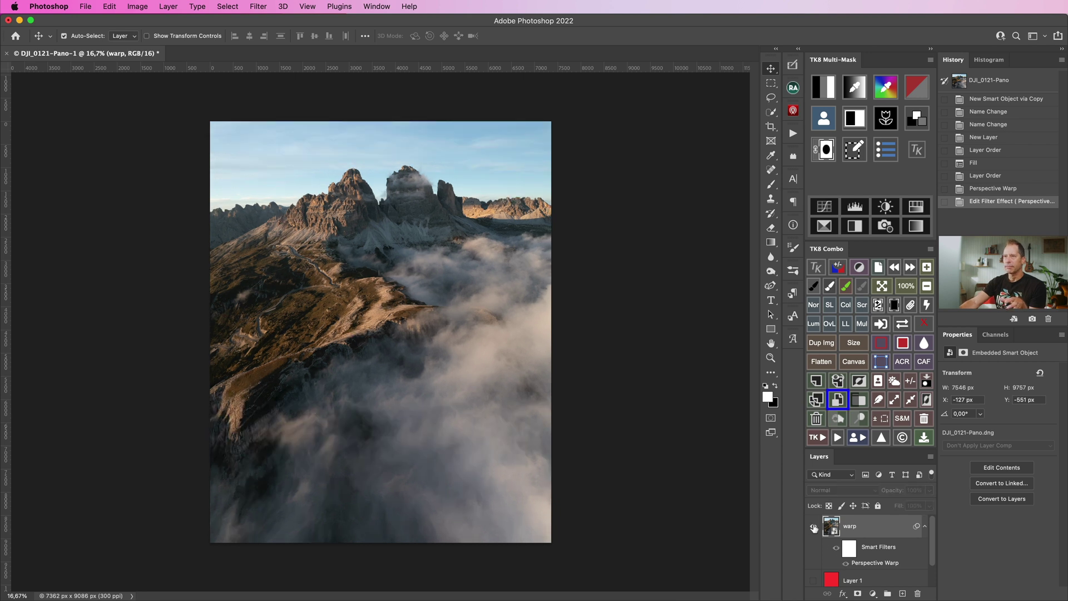